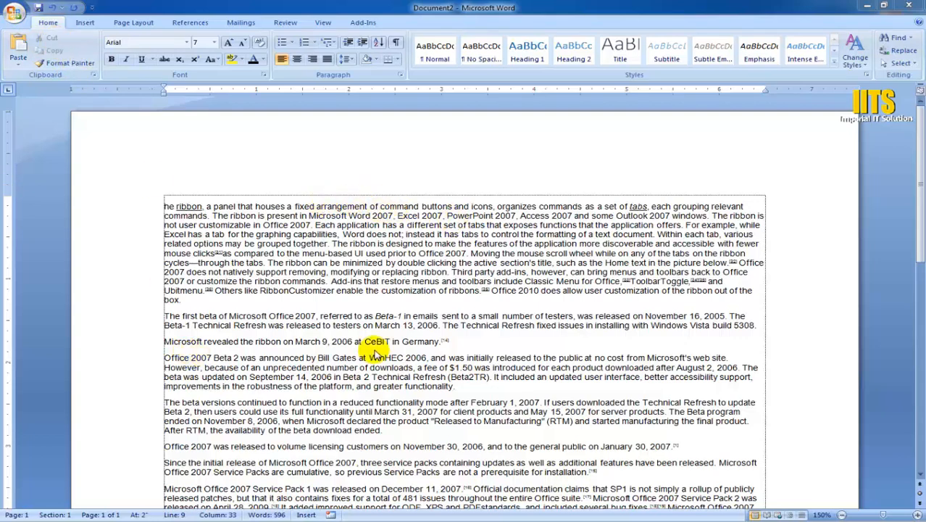
# Look through the Office 2007 article from the ribbon paragraph down to the Service Pack 3 release, adjusting the zoom for readability.
pyautogui.scroll(-5, 473, 304)
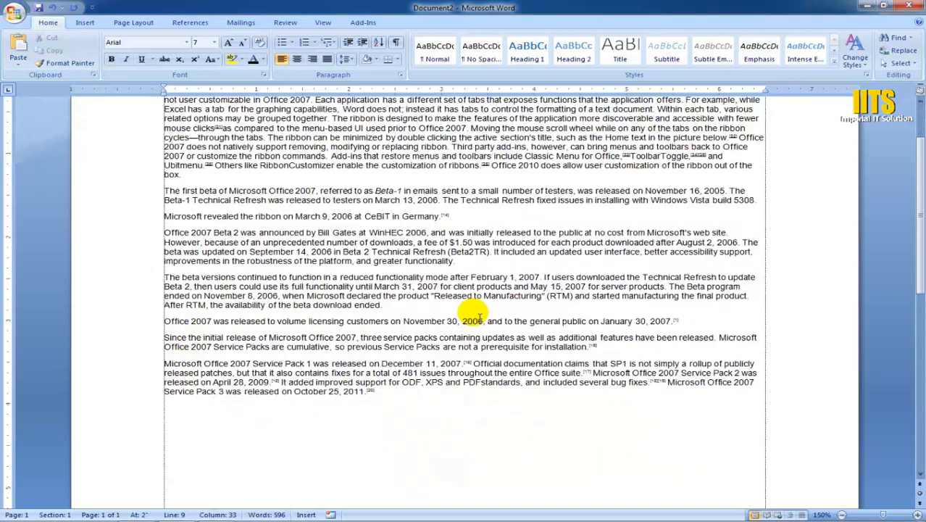
pyautogui.scroll(5, 383, 304)
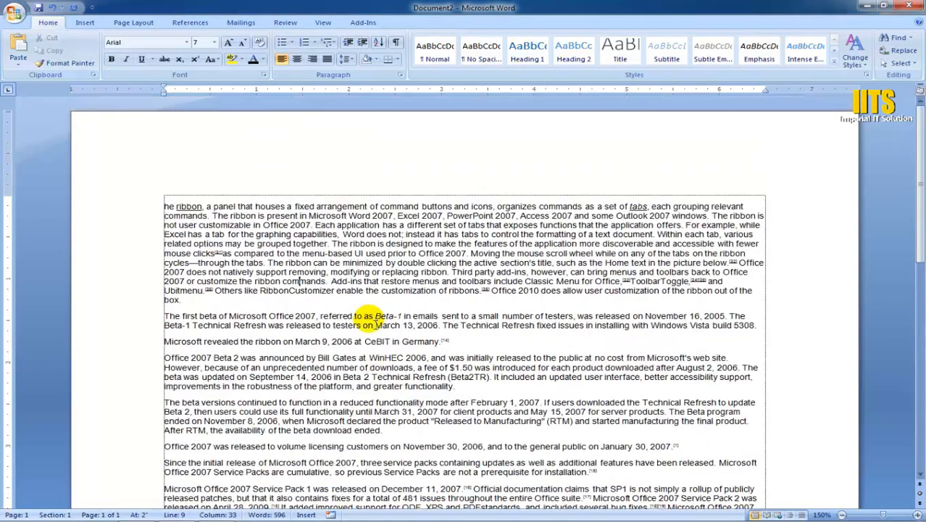
pyautogui.click(367, 318)
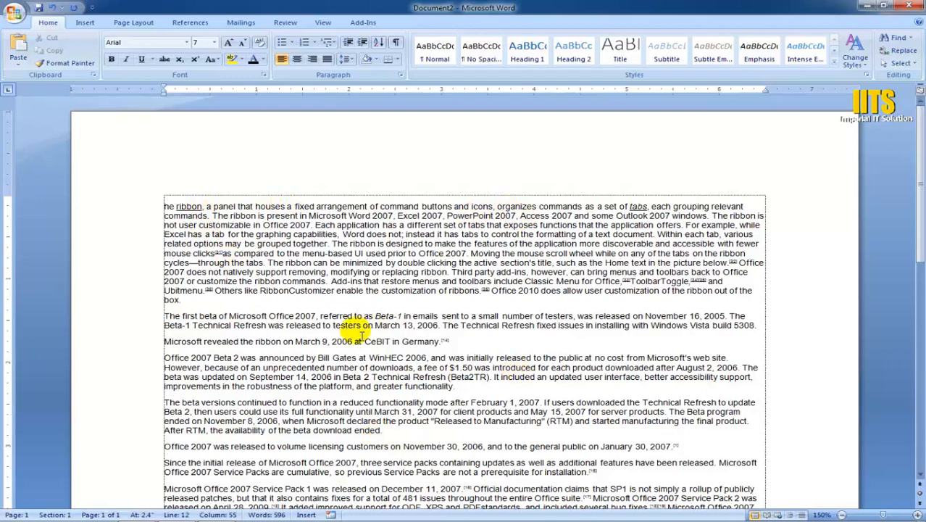
pyautogui.scroll(-2, 377, 326)
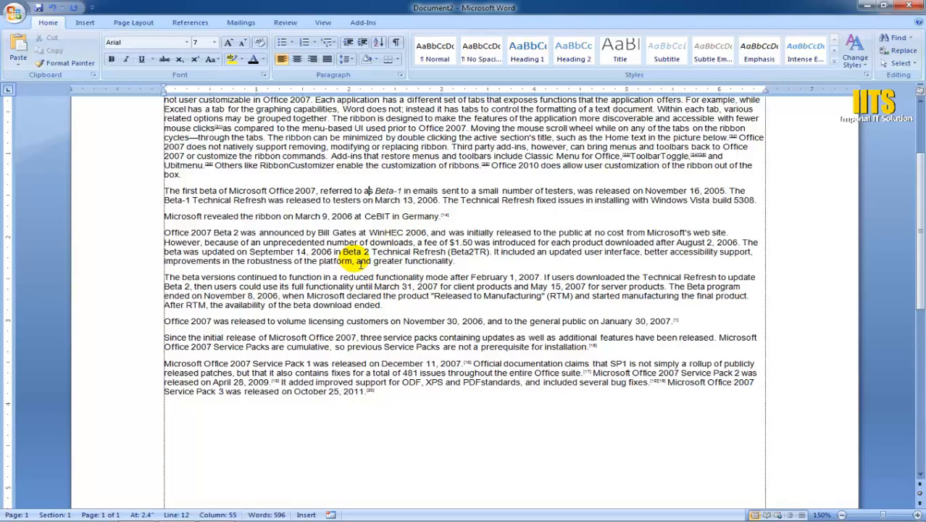
pyautogui.scroll(6, 282, 213)
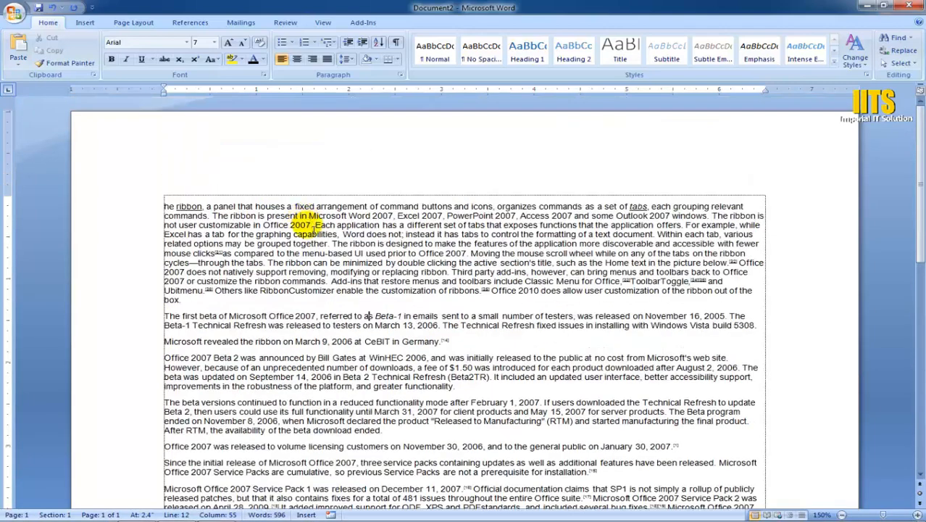
pyautogui.keyDown('ctrl'); pyautogui.scroll(4, 215, 232); pyautogui.keyUp('ctrl')
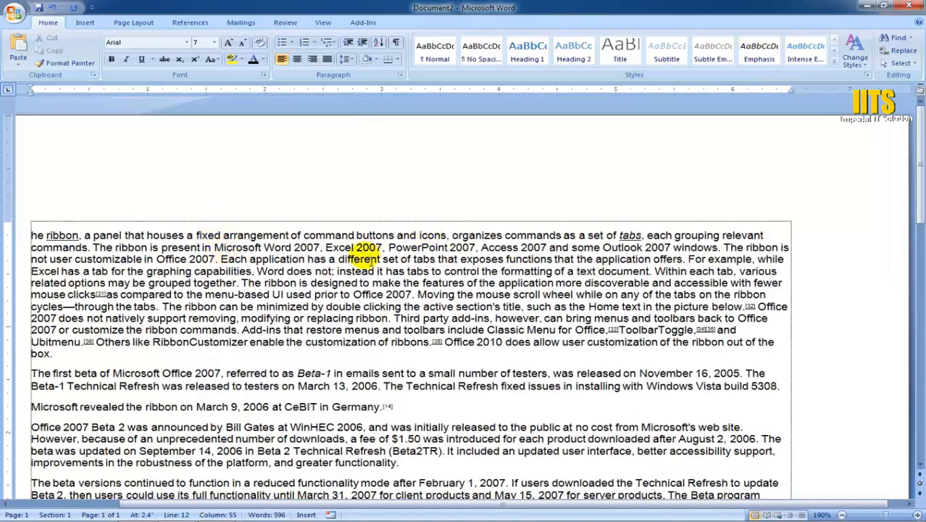
pyautogui.keyDown('ctrl'); pyautogui.scroll(-2, 386, 279); pyautogui.keyUp('ctrl')
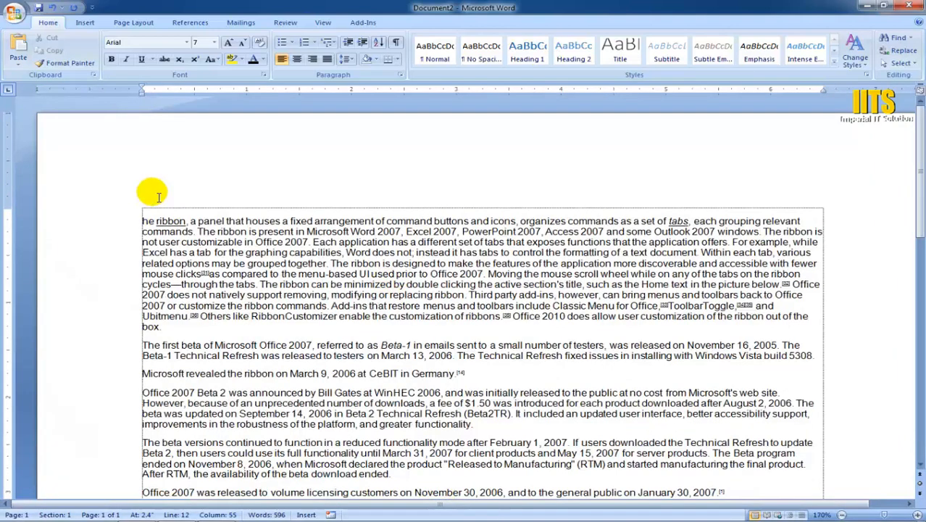
pyautogui.click(239, 305)
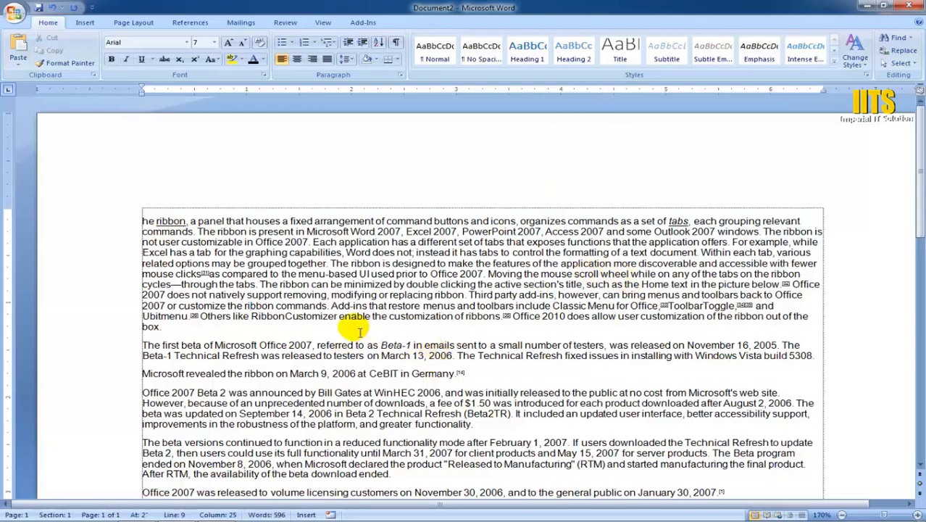
pyautogui.scroll(-3, 360, 331)
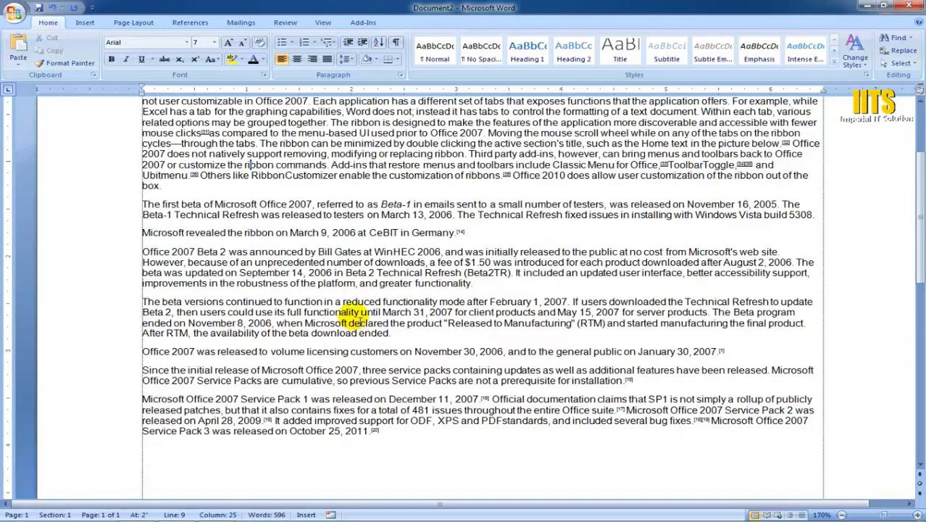
pyautogui.scroll(-2, 360, 321)
pyautogui.scroll(-3, 353, 316)
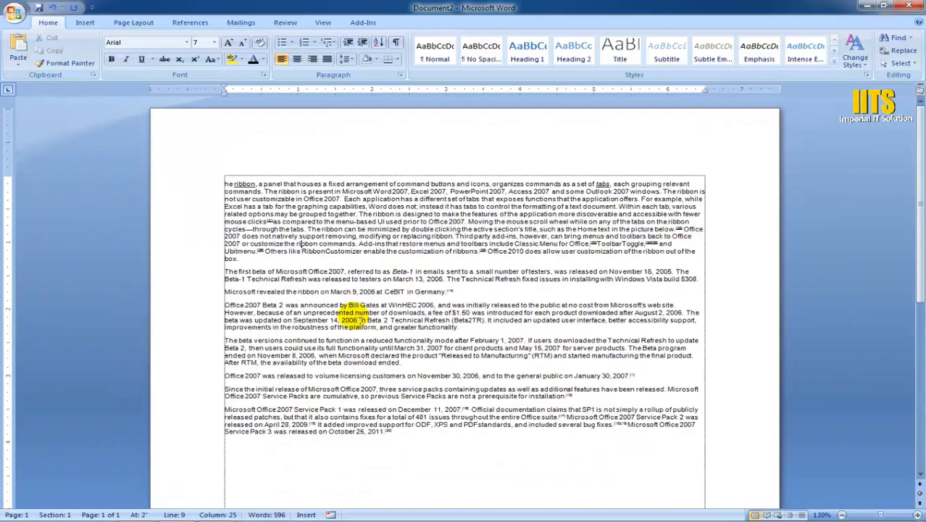
pyautogui.scroll(1, 354, 316)
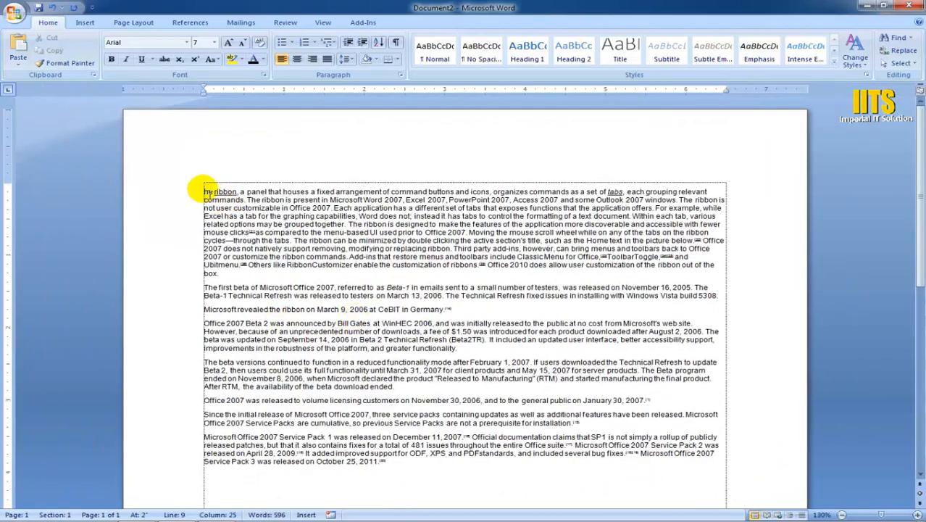
# Select all of the text in the document.
pyautogui.moveTo(204, 191); pyautogui.dragTo(181, 185)
pyautogui.click(437, 472)
pyautogui.click(468, 479)
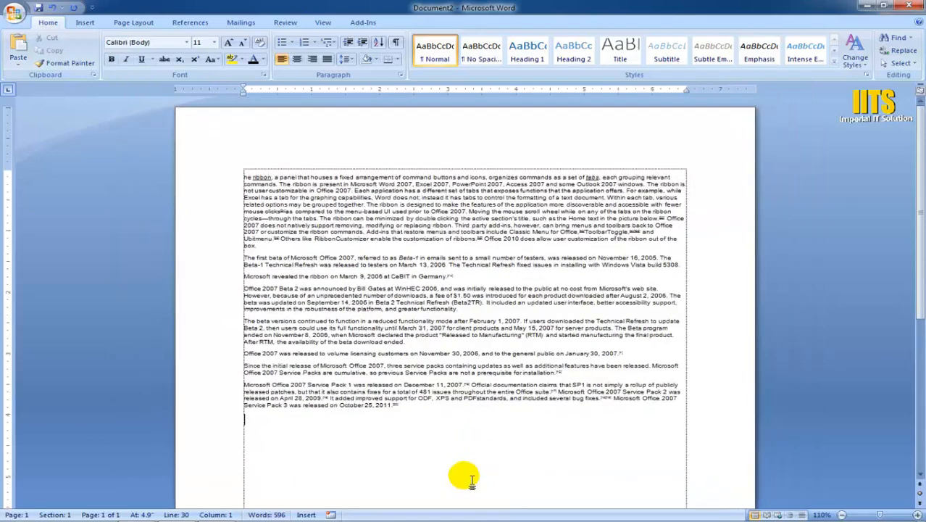
pyautogui.scroll(-3, 469, 480)
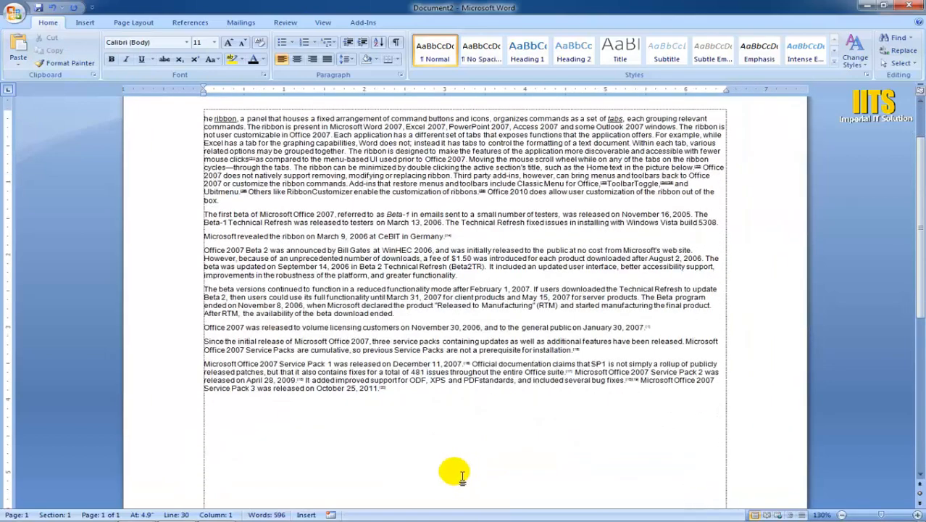
pyautogui.hotkey('ctrl', 'a')
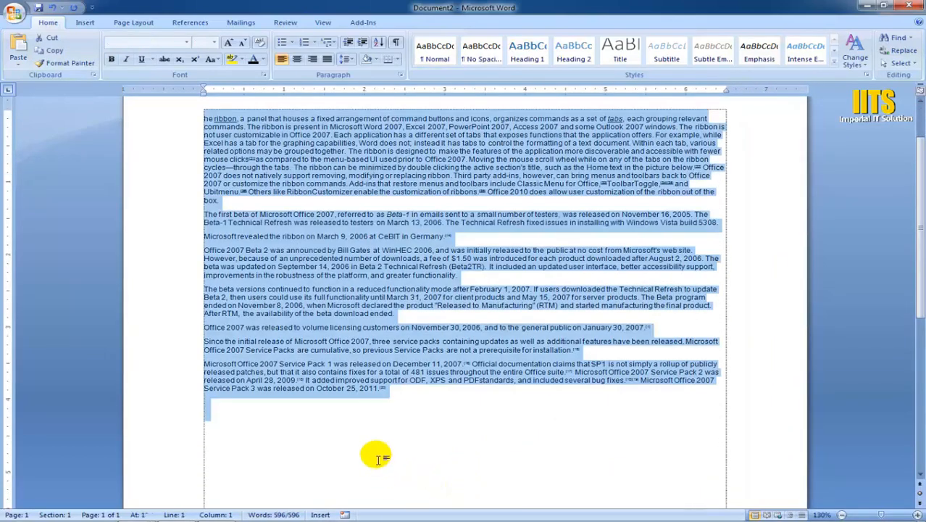
# Write 'Ctrl+A' on the empty line below the last article paragraph.
pyautogui.click(375, 458)
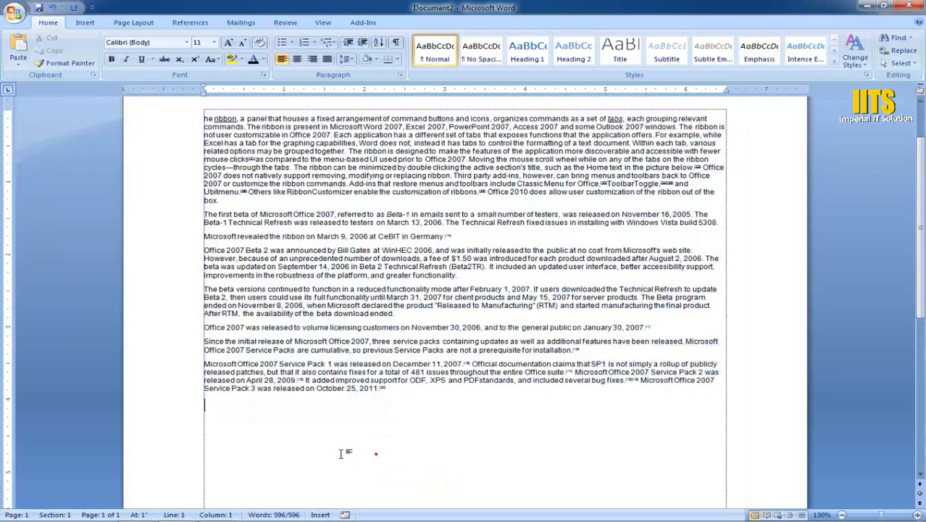
pyautogui.write('d')
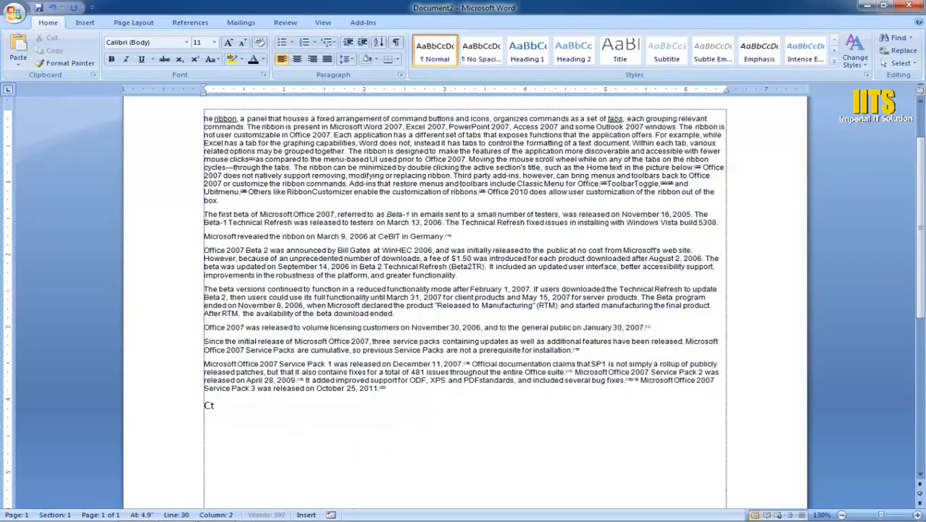
pyautogui.write('trl+A')
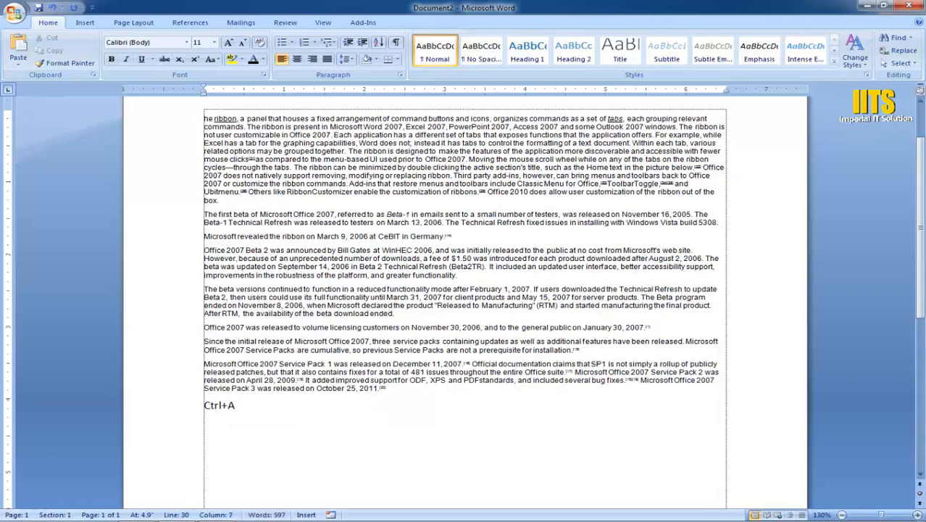
# Select all article paragraphs above the 'Ctrl+A' line and set their font size to 14.
pyautogui.scroll(3, 206, 290)
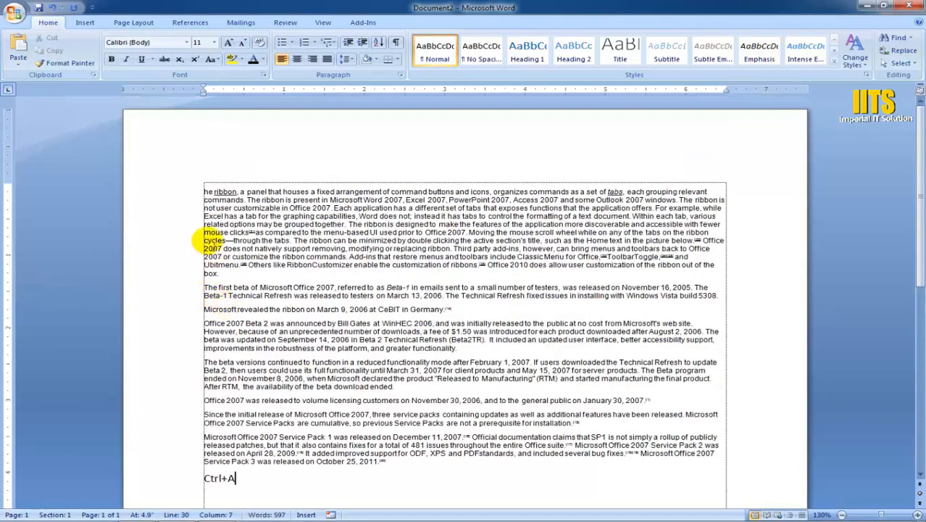
pyautogui.moveTo(199, 195); pyautogui.dragTo(507, 372)
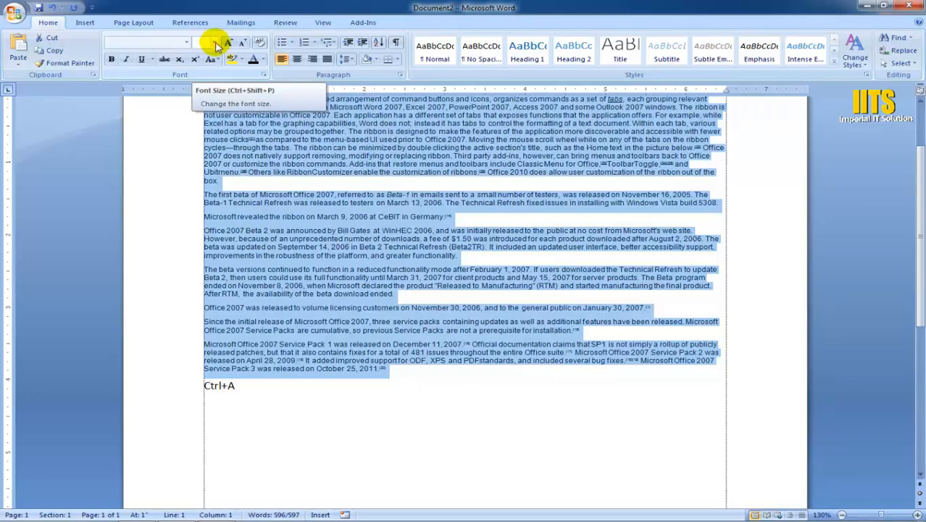
pyautogui.click(214, 43)
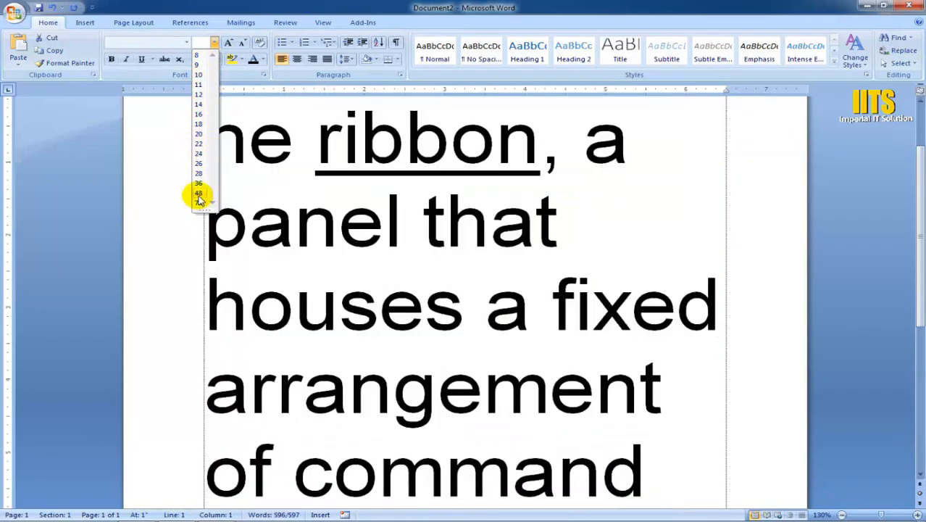
pyautogui.click(198, 104)
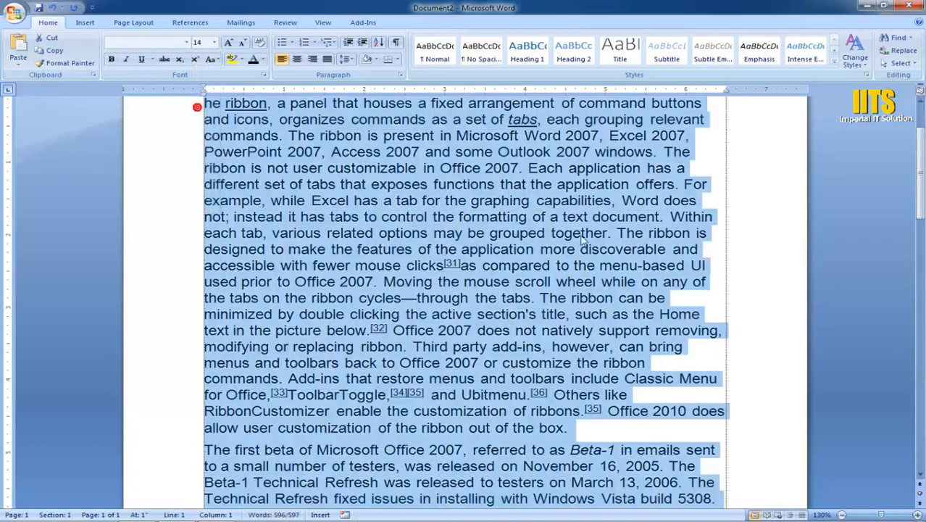
# Grow the font of the selected article paragraphs step by step up to size 130.
pyautogui.scroll(3, 409, 257)
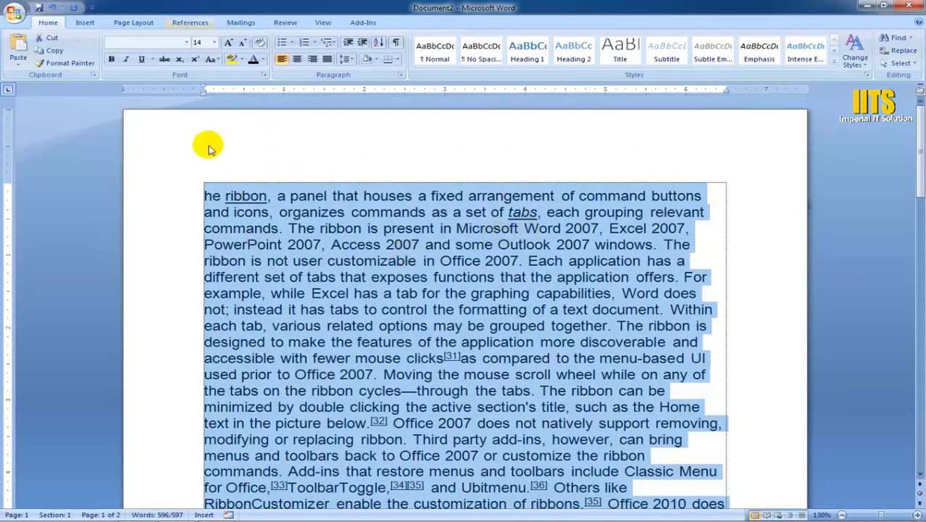
pyautogui.click(229, 44)
pyautogui.click(228, 43)
pyautogui.click(228, 44)
pyautogui.click(228, 43)
pyautogui.click(228, 43)
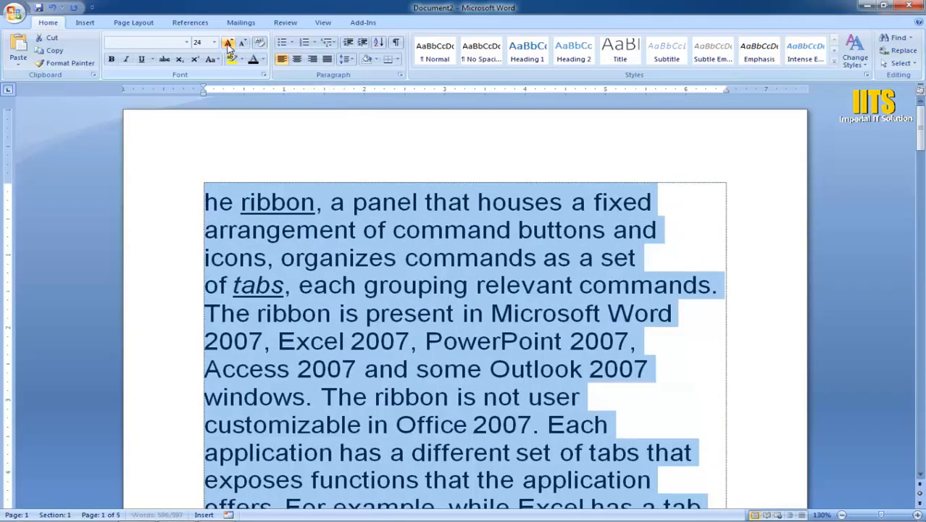
pyautogui.click(229, 43)
pyautogui.click(228, 44)
pyautogui.click(228, 43)
pyautogui.click(228, 44)
pyautogui.click(229, 44)
pyautogui.click(228, 43)
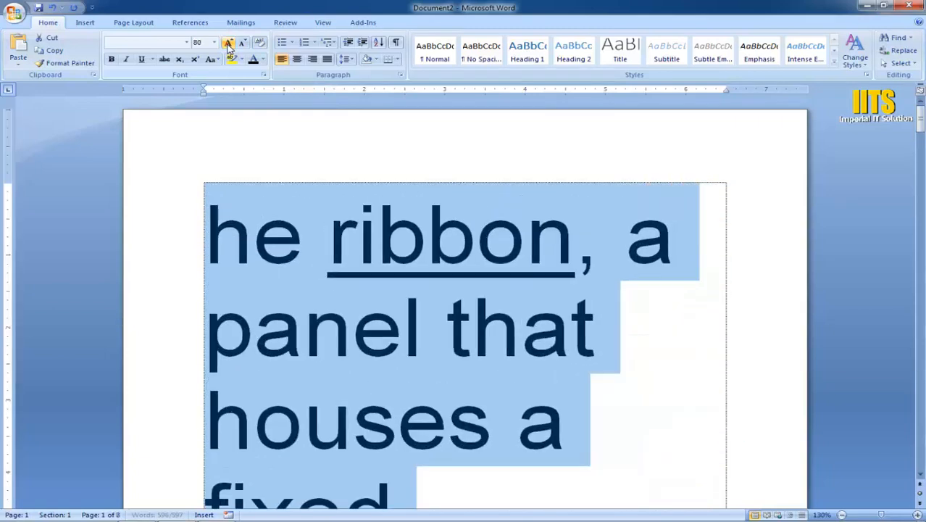
pyautogui.click(228, 44)
pyautogui.click(228, 43)
pyautogui.click(228, 43)
pyautogui.click(228, 43)
pyautogui.click(228, 44)
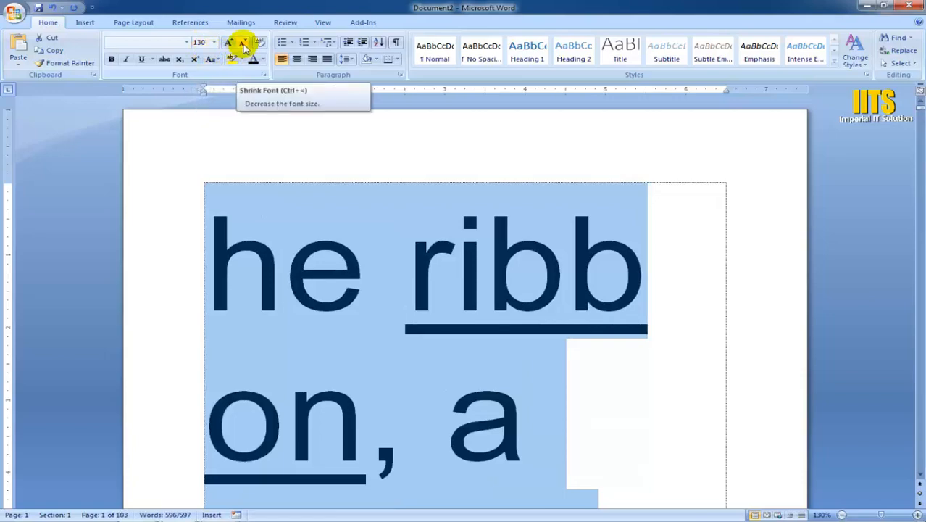
# Shrink the font of the selected article paragraphs step by step down to size 12.
pyautogui.click(244, 45)
pyautogui.click(245, 45)
pyautogui.click(245, 45)
pyautogui.click(245, 44)
pyautogui.click(245, 45)
pyautogui.click(244, 45)
pyautogui.click(244, 45)
pyautogui.click(244, 45)
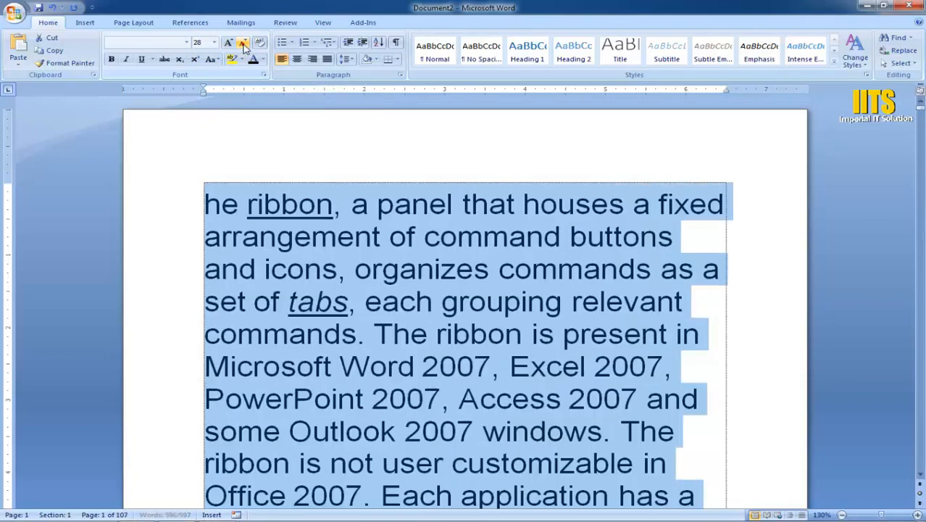
pyautogui.click(245, 45)
pyautogui.click(244, 45)
pyautogui.click(244, 45)
pyautogui.click(245, 45)
pyautogui.click(244, 44)
pyautogui.click(244, 45)
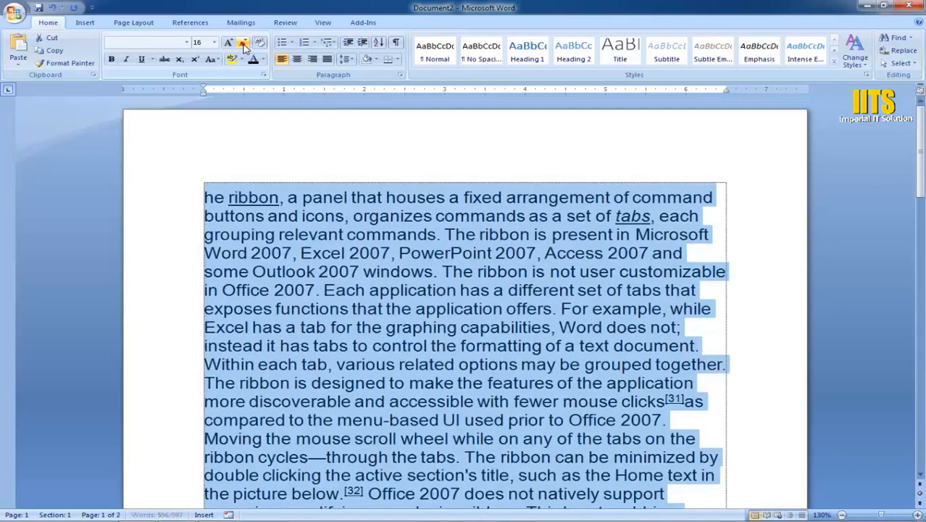
pyautogui.click(244, 44)
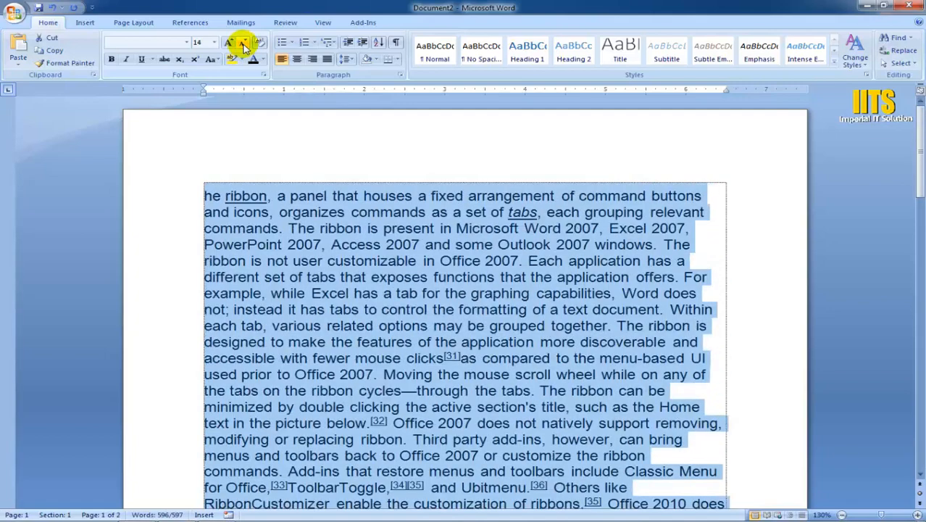
pyautogui.click(244, 45)
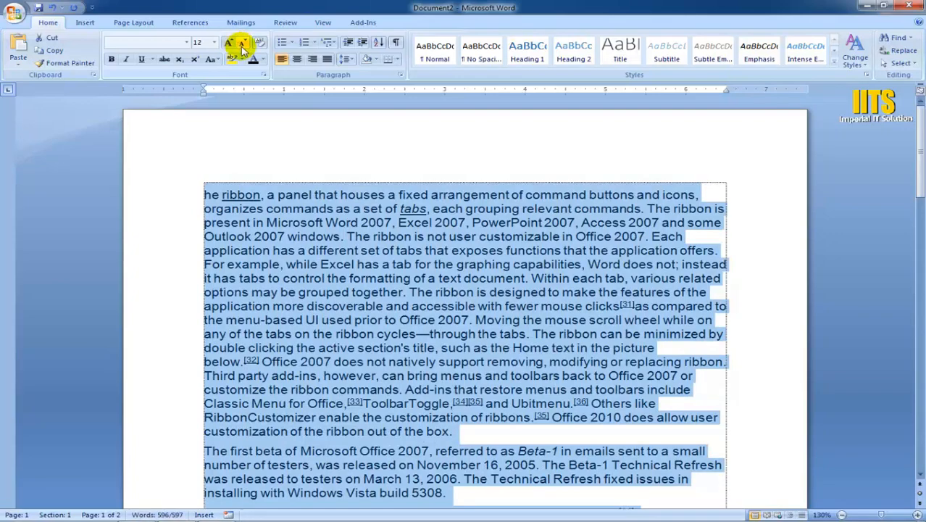
# Change the shortcut note below the last paragraph to 'Ctrl+}]'.
pyautogui.scroll(-18, 283, 132)
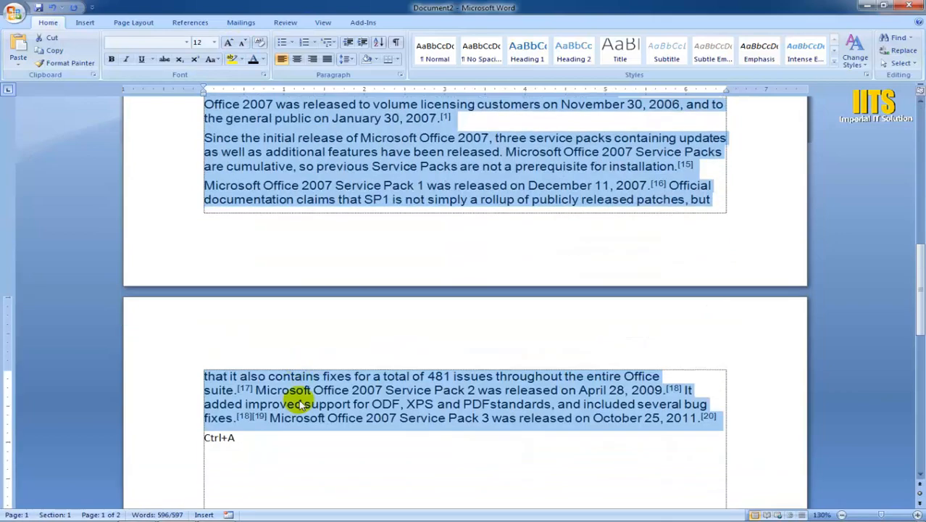
pyautogui.scroll(-3, 299, 404)
pyautogui.click(254, 300)
pyautogui.click(255, 300)
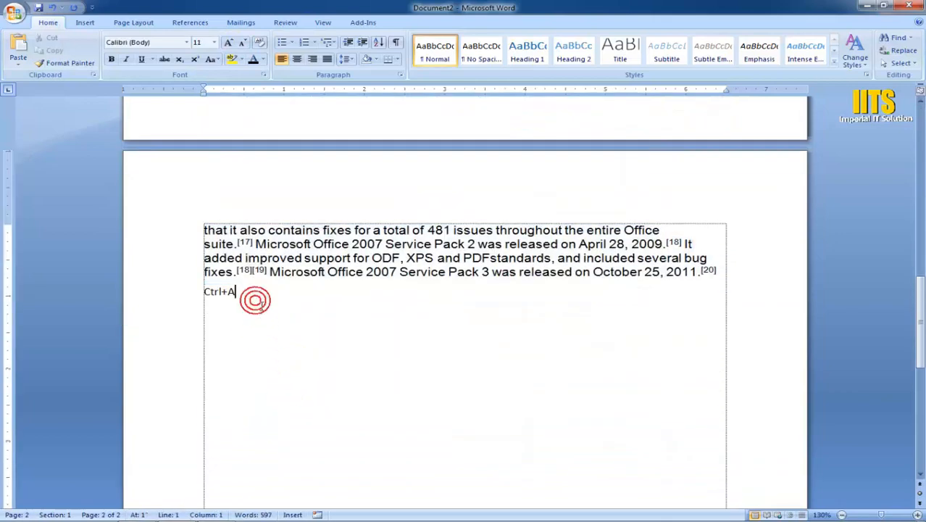
pyautogui.scroll(1, 262, 304)
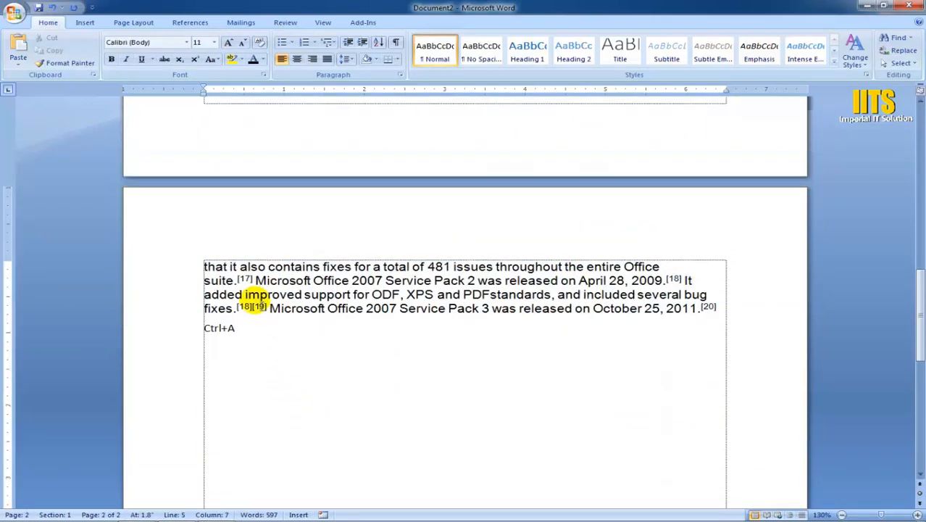
pyautogui.press('Return')
pyautogui.click(246, 326)
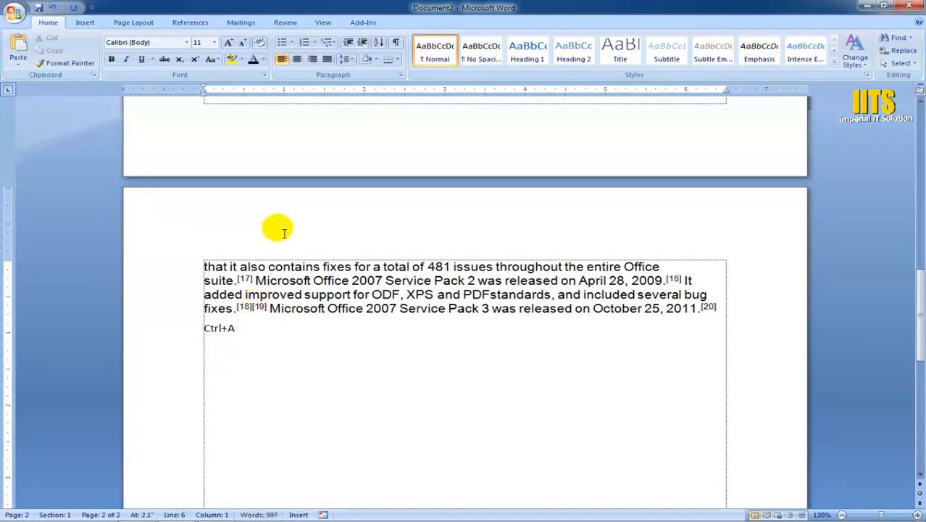
pyautogui.press('BackSpace')
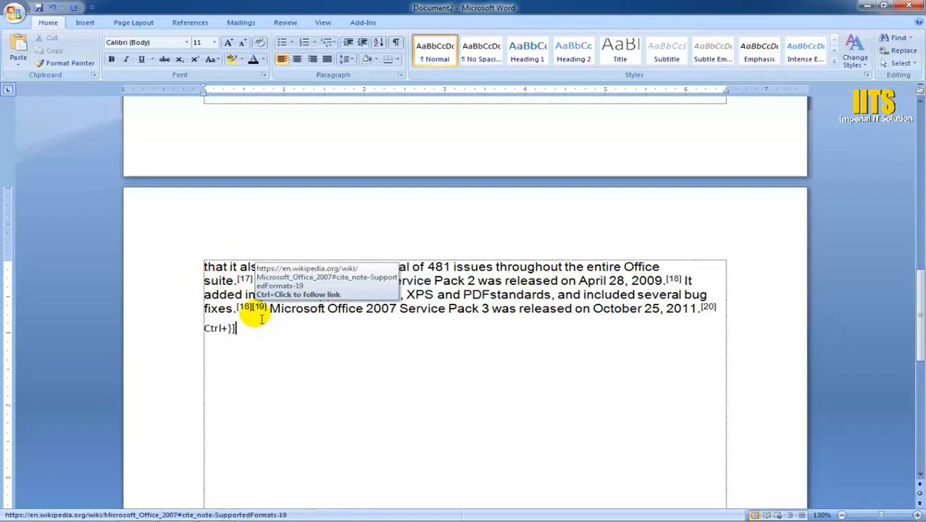
# Select the entire document, including the shortcut note, and grow its font repeatedly, one point at a time.
pyautogui.hotkey('ctrl', 'a')
pyautogui.scroll(10, 295, 290)
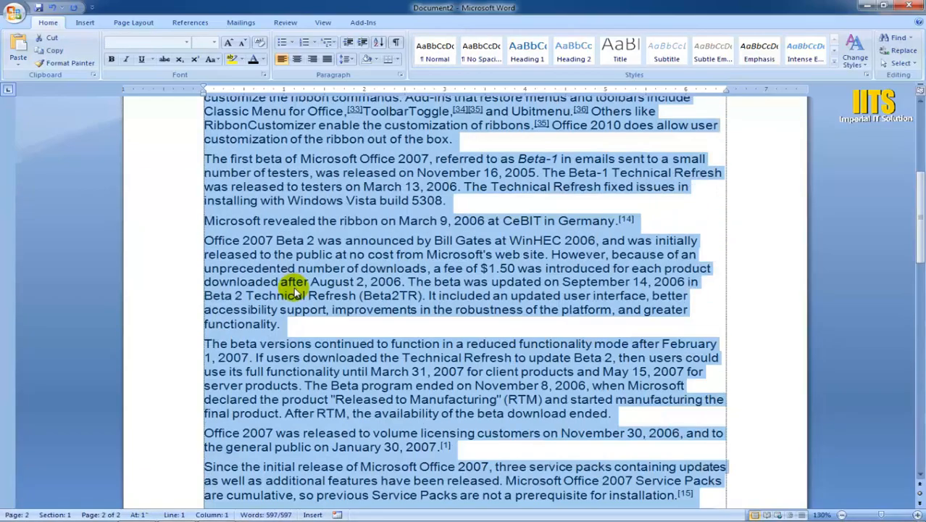
pyautogui.scroll(5, 295, 290)
pyautogui.scroll(-15, 290, 289)
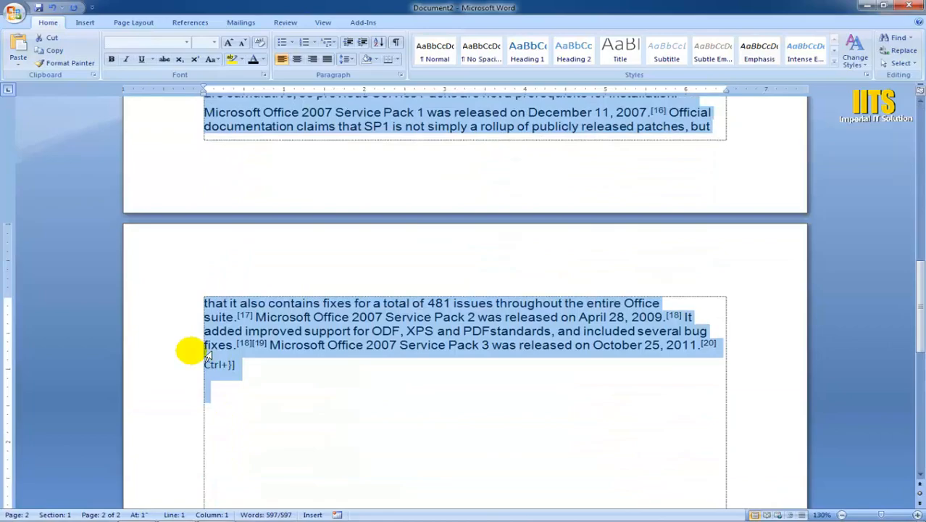
pyautogui.hotkey('ctrl', ']')
pyautogui.hotkey('ctrl', ']')
pyautogui.hotkey('ctrl', ']')
pyautogui.hotkey('ctrl', ']')
pyautogui.hotkey('ctrl', ']')
pyautogui.hotkey('ctrl', ']')
pyautogui.hotkey('ctrl', ']')
pyautogui.hotkey('ctrl', ']')
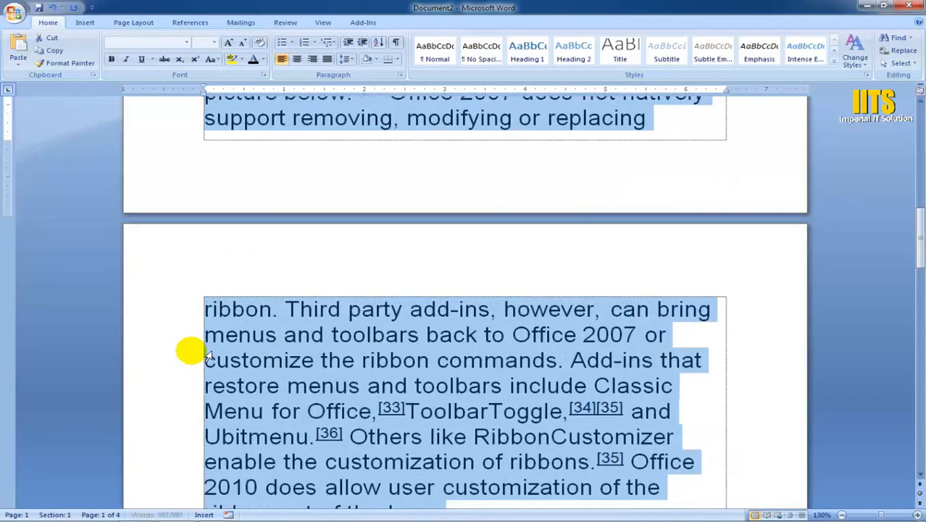
pyautogui.hotkey('ctrl', ']')
pyautogui.hotkey('ctrl', ']')
pyautogui.hotkey('ctrl', ']')
# Shrink the font of the entire selected document one point at a time until the text is tiny.
pyautogui.hotkey('ctrl', '[')
pyautogui.hotkey('ctrl', '[')
pyautogui.hotkey('ctrl', '[')
pyautogui.hotkey('ctrl', '[')
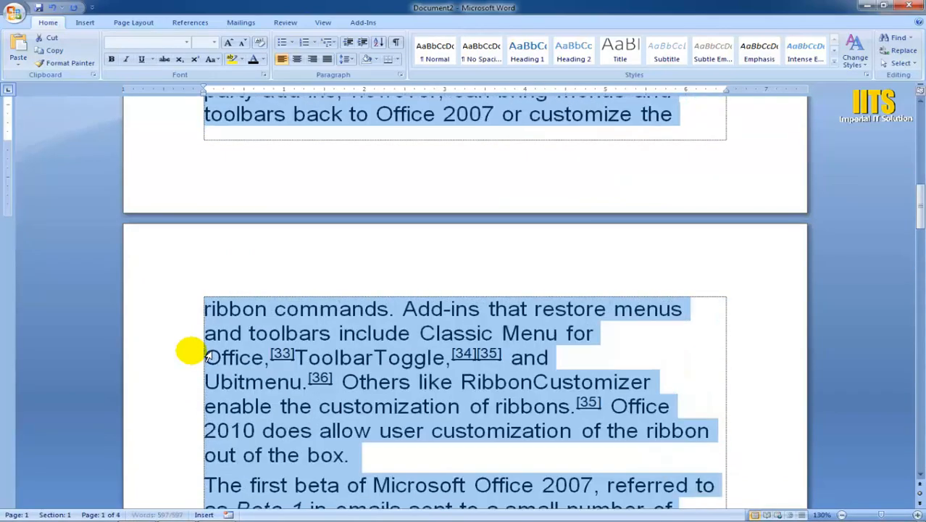
pyautogui.hotkey('ctrl', '[')
pyautogui.hotkey('ctrl', '[')
pyautogui.hotkey('ctrl', '[')
pyautogui.hotkey('ctrl', '[')
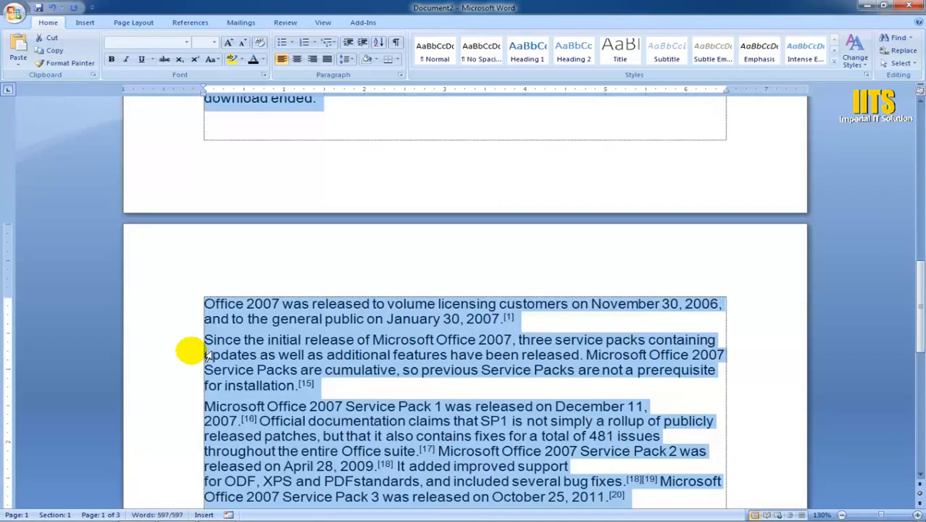
pyautogui.hotkey('ctrl', '[')
pyautogui.hotkey('ctrl', '[')
pyautogui.scroll(10, 231, 318)
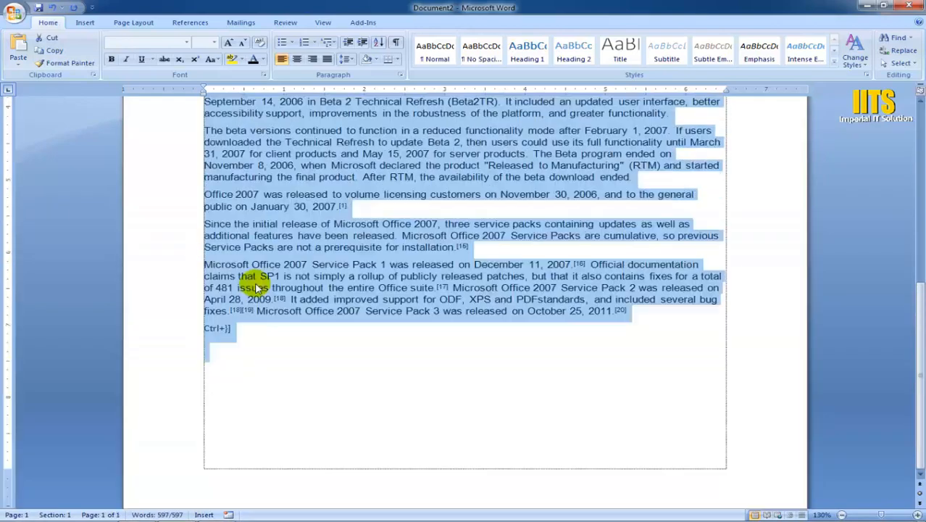
pyautogui.scroll(1, 295, 279)
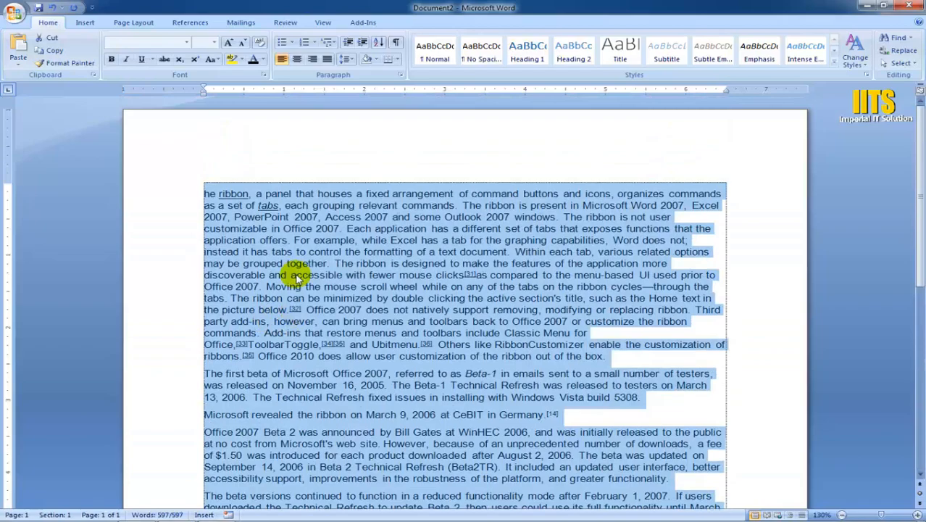
pyautogui.hotkey('ctrl', '[')
pyautogui.hotkey('ctrl', '[')
pyautogui.hotkey('ctrl', '[')
pyautogui.hotkey('ctrl', '[')
pyautogui.hotkey('ctrl', '[')
pyautogui.hotkey('ctrl', '[')
pyautogui.hotkey('ctrl', '[')
pyautogui.hotkey('ctrl', '[')
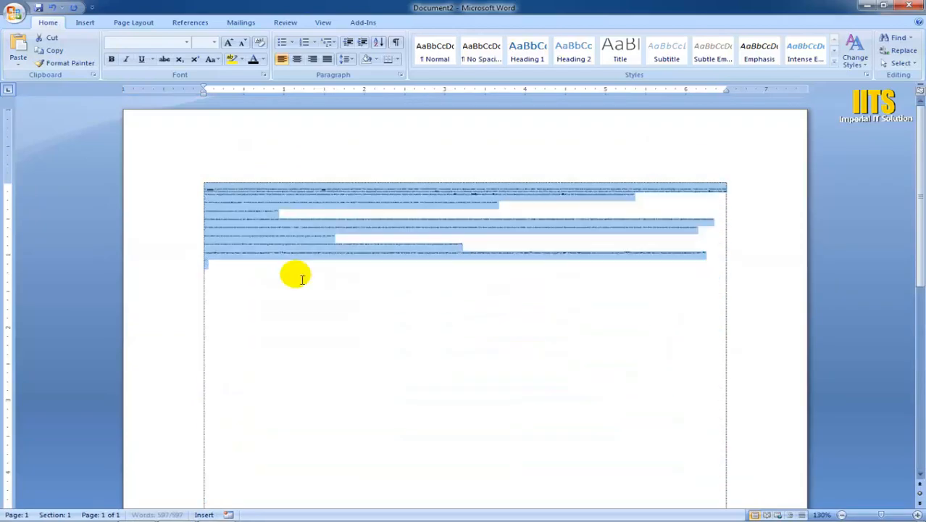
# Grow the tiny text of the whole document one point at a time back to a comfortably readable size.
pyautogui.hotkey('ctrl', ']')
pyautogui.hotkey('ctrl', ']')
pyautogui.hotkey('ctrl', ']')
pyautogui.hotkey('ctrl', ']')
pyautogui.hotkey('ctrl', ']')
pyautogui.hotkey('ctrl', ']')
pyautogui.hotkey('ctrl', ']')
pyautogui.hotkey('ctrl', ']')
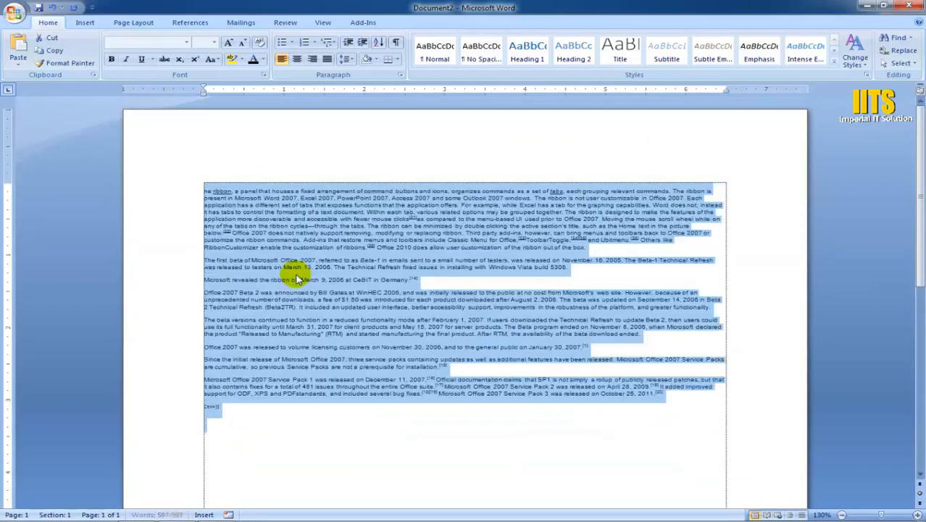
pyautogui.hotkey('ctrl', ']')
pyautogui.hotkey('ctrl', ']')
pyautogui.hotkey('ctrl', ']')
pyautogui.hotkey('ctrl', ']')
pyautogui.hotkey('ctrl', ']')
pyautogui.hotkey('ctrl', ']')
pyautogui.hotkey('ctrl', ']')
pyautogui.hotkey('ctrl', ']')
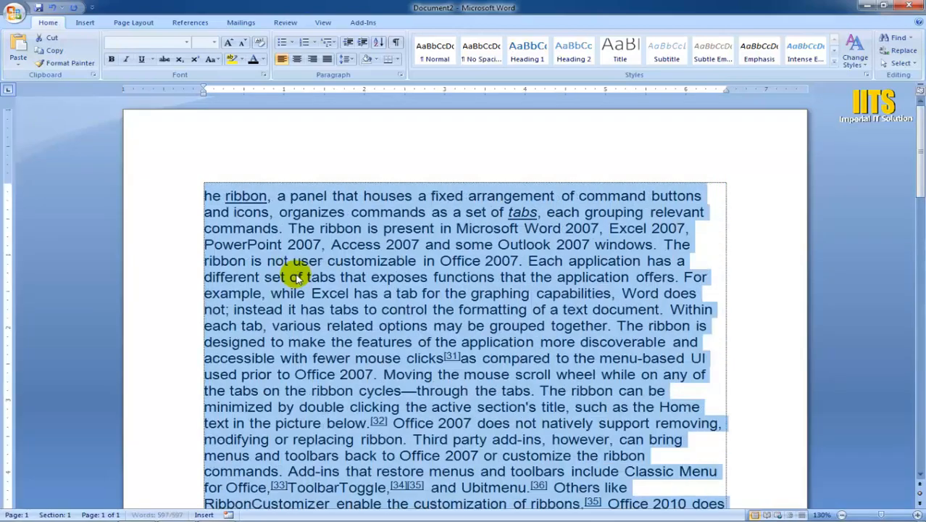
# Alternately shrink and grow the selected document text by single points around its present size.
pyautogui.hotkey('ctrl', '[')
pyautogui.hotkey('ctrl', ']')
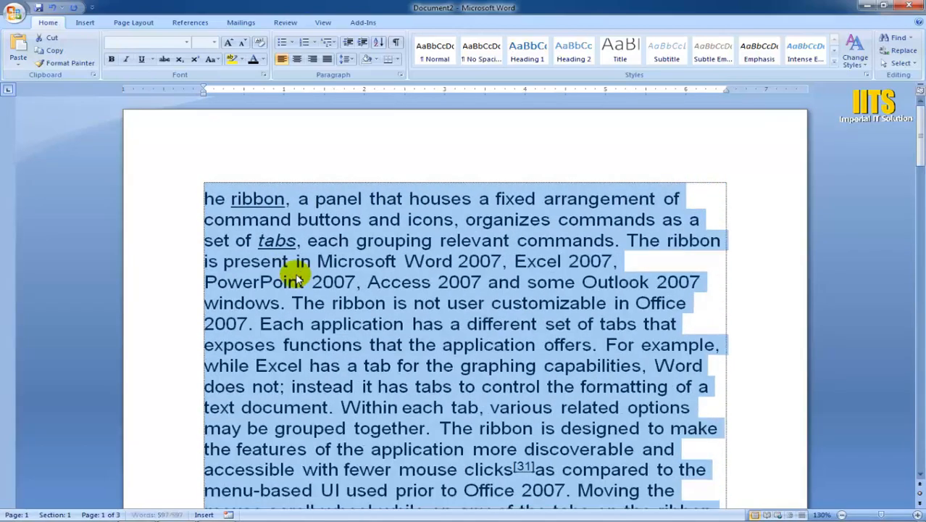
pyautogui.hotkey('ctrl', '[')
pyautogui.hotkey('ctrl', '[')
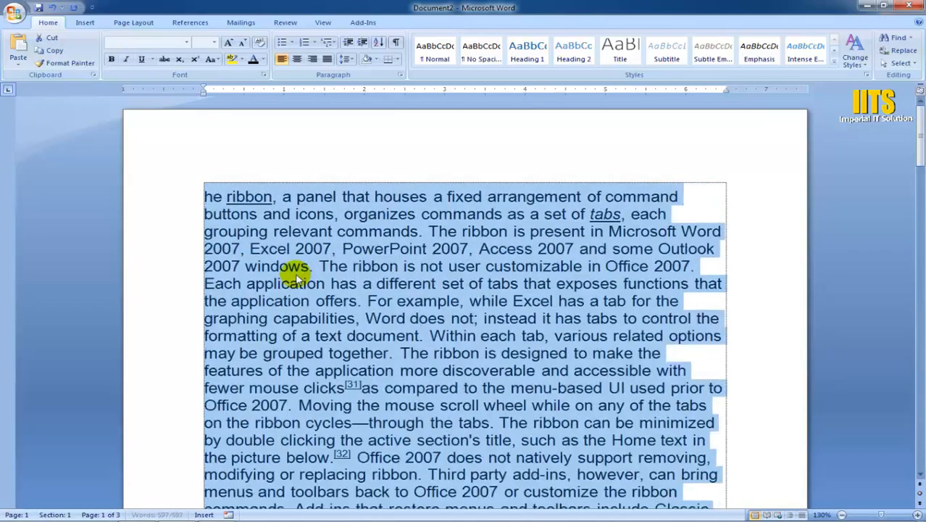
pyautogui.hotkey('ctrl', '[')
pyautogui.hotkey('ctrl', ']')
pyautogui.hotkey('ctrl', ']')
pyautogui.hotkey('ctrl', ']')
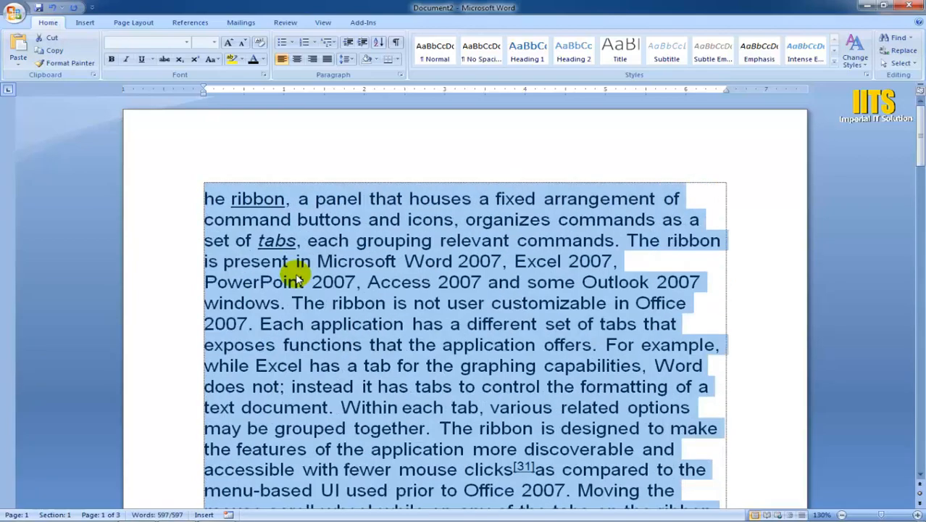
pyautogui.hotkey('ctrl', '[')
pyautogui.hotkey('ctrl', '[')
pyautogui.hotkey('ctrl', ']')
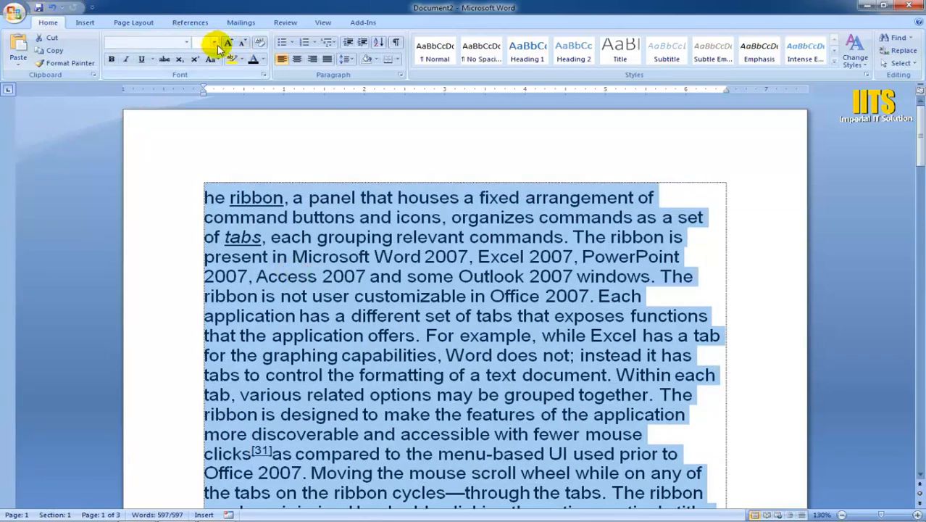
# Set the font size of the whole selected document to 14 and clear the selection.
pyautogui.click(214, 43)
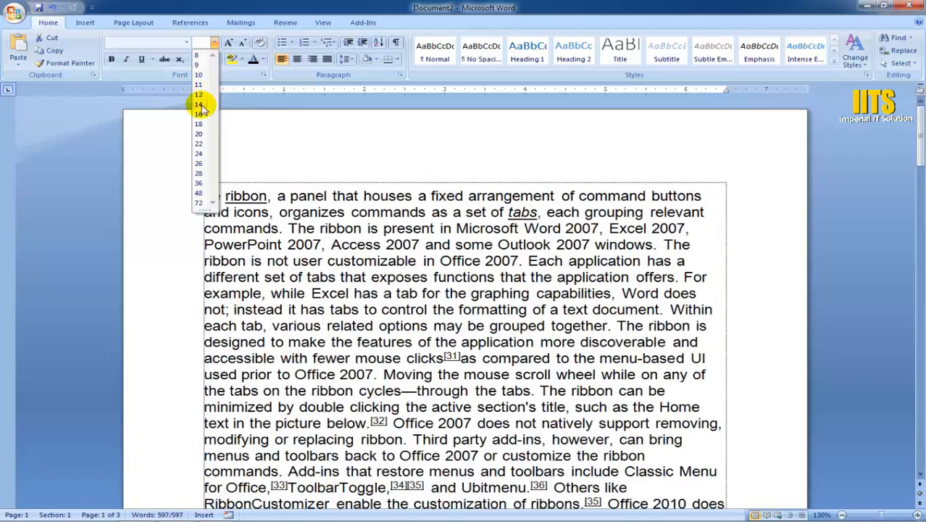
pyautogui.click(200, 105)
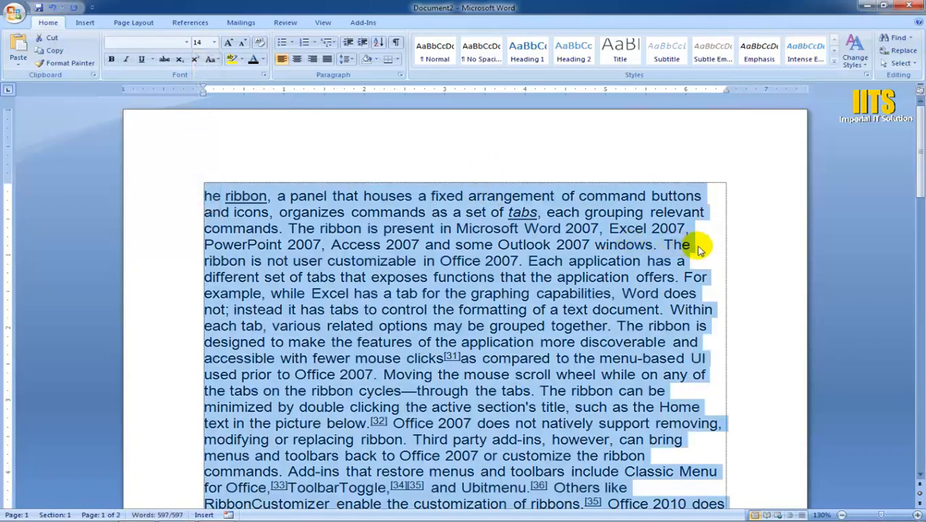
pyautogui.click(694, 243)
pyautogui.click(222, 244)
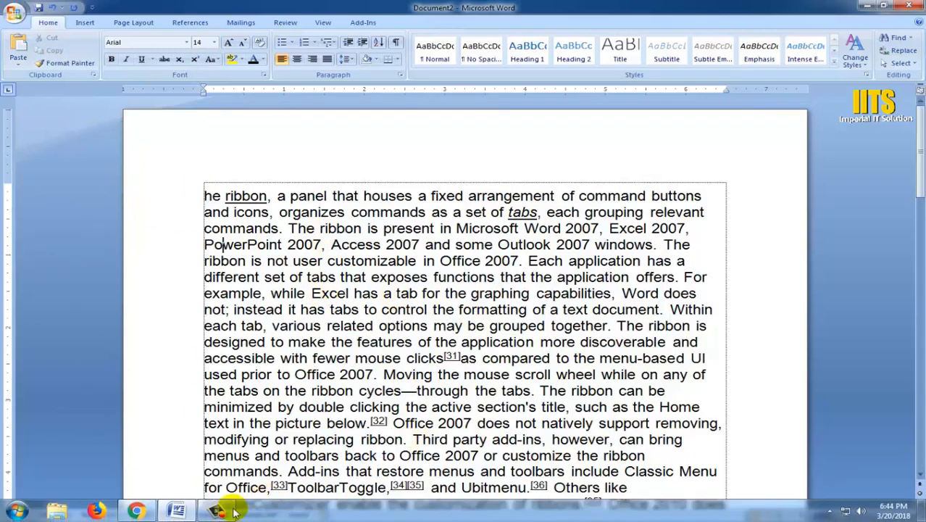
pyautogui.click(231, 509)
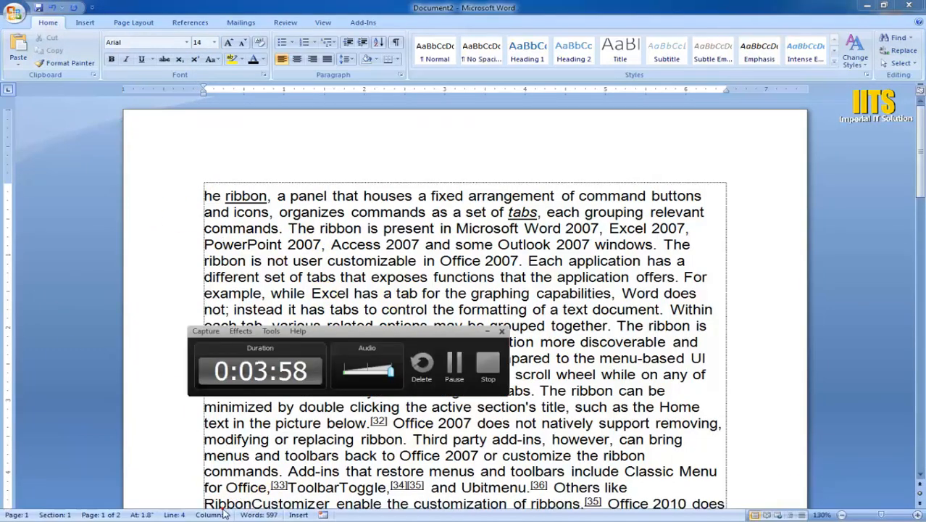
pyautogui.click(486, 332)
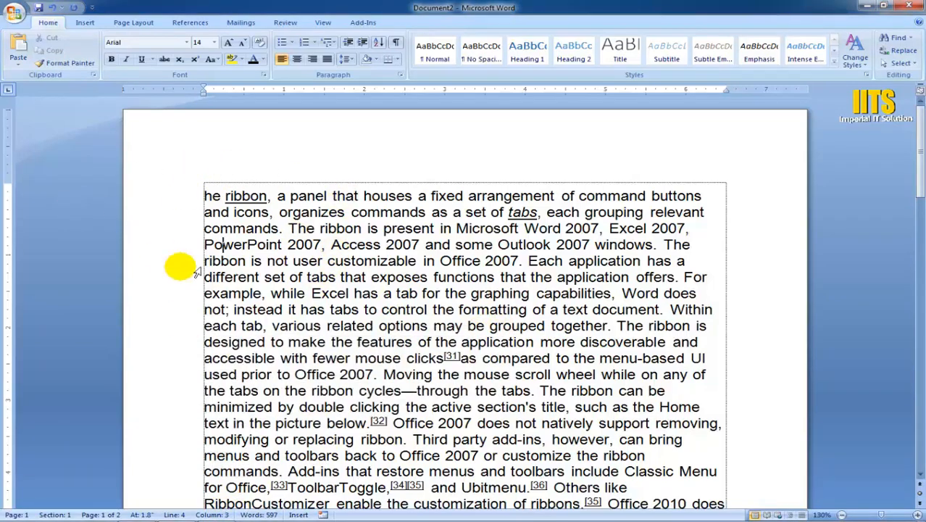
# Select all the document text again, from its end back to the first paragraph.
pyautogui.scroll(-10, 388, 238)
pyautogui.scroll(-10, 652, 274)
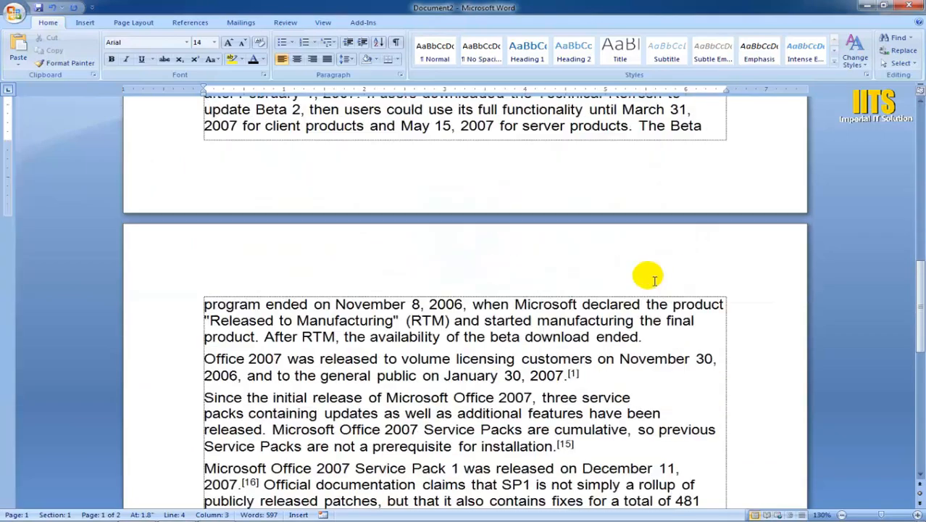
pyautogui.moveTo(280, 261); pyautogui.dragTo(51, 137)
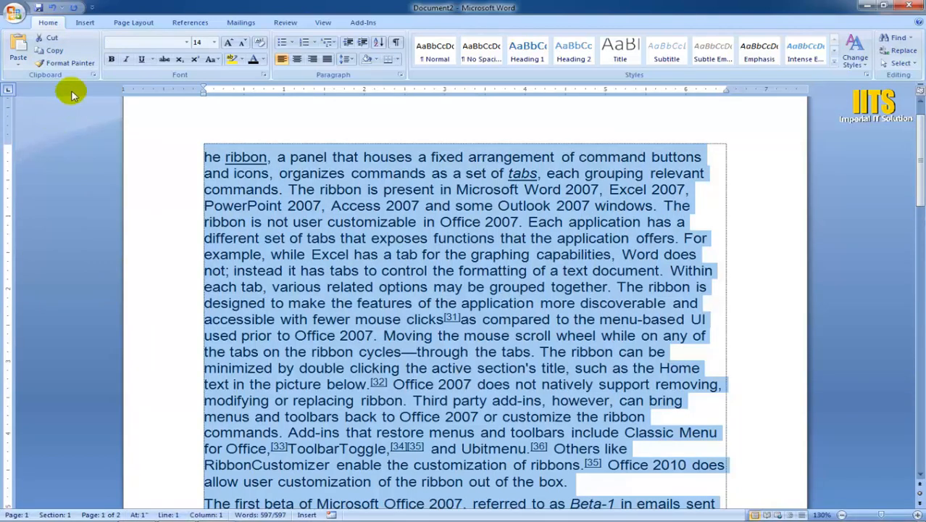
# Review the preset font sizes on offer for the selected text without choosing one.
pyautogui.click(214, 42)
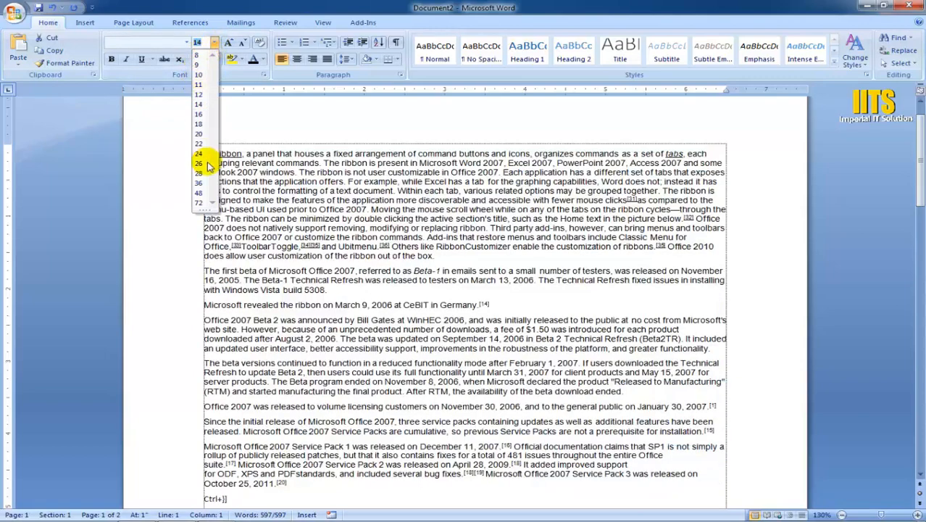
pyautogui.click(245, 326)
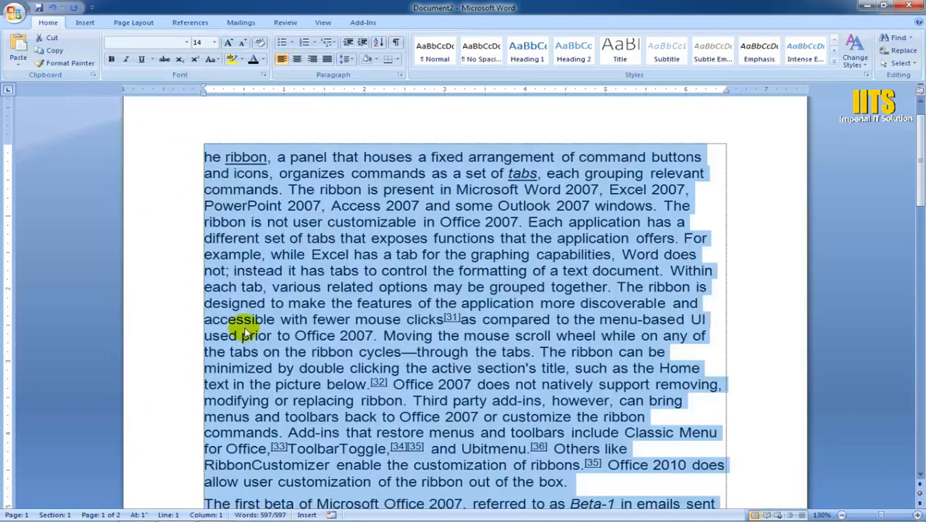
pyautogui.click(215, 44)
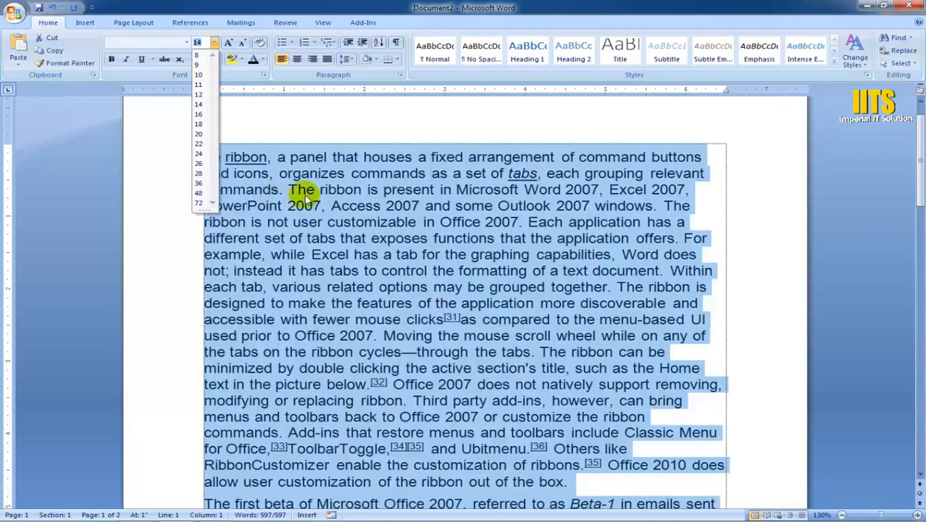
pyautogui.press('Escape')
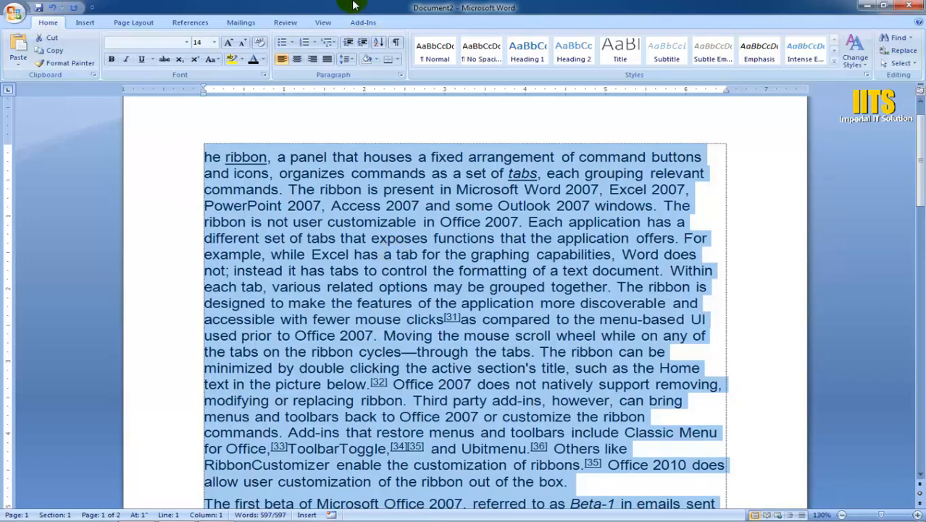
# Set the font size of the selected document text to 15, a value not among the preset sizes.
pyautogui.scroll(-6, 217, 144)
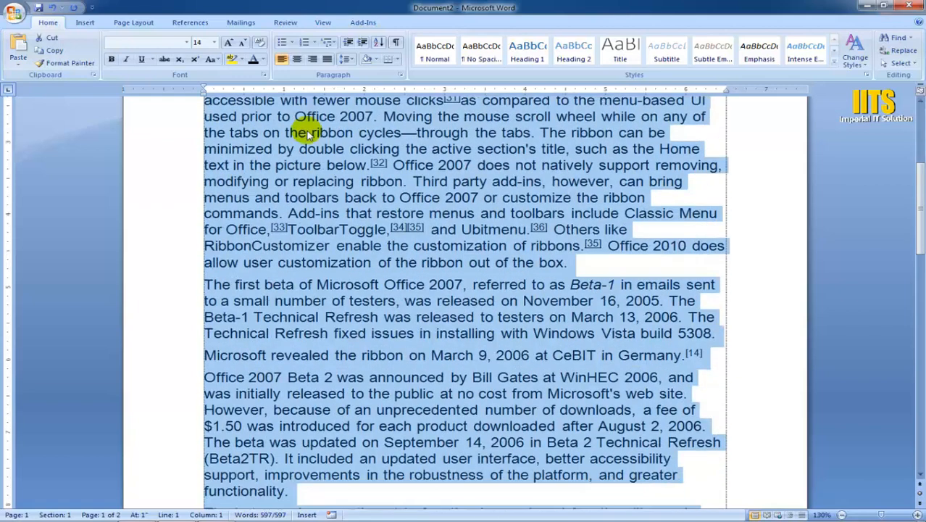
pyautogui.scroll(5, 305, 134)
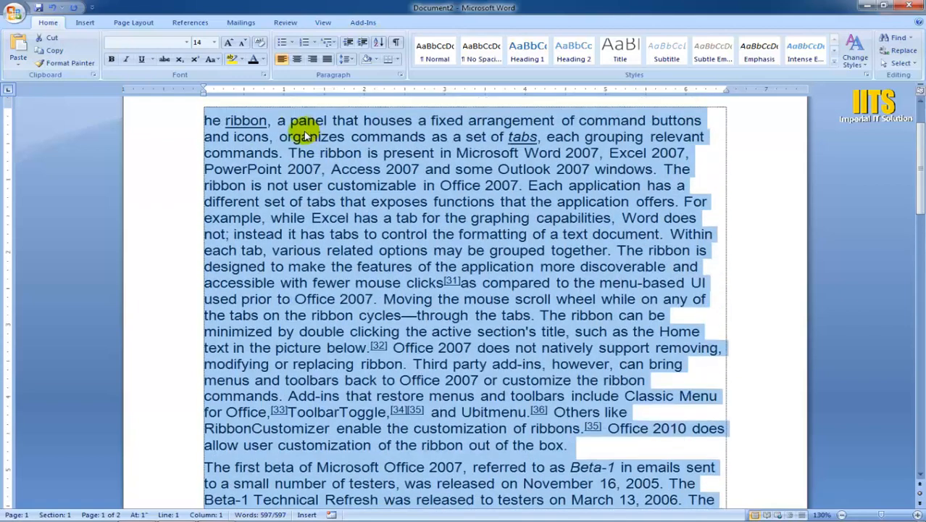
pyautogui.click(205, 44)
pyautogui.write('14')
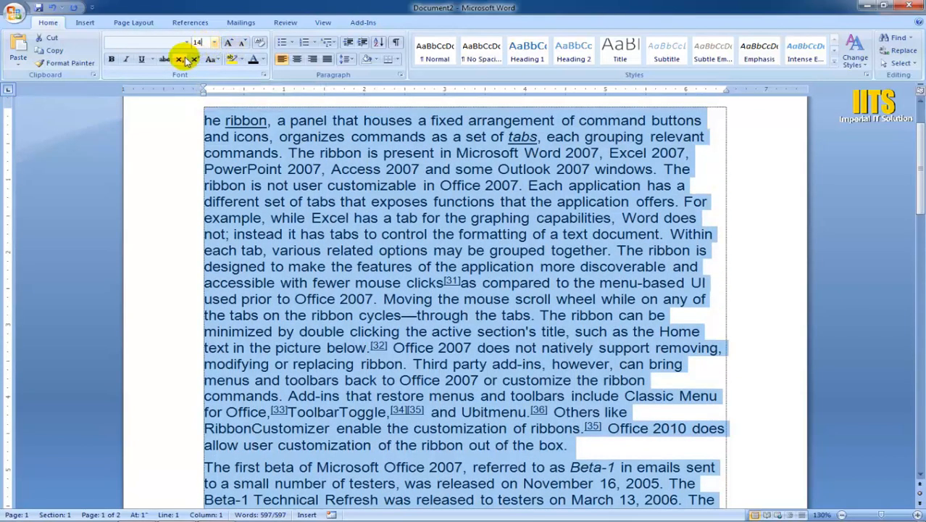
pyautogui.press('BackSpace')
pyautogui.press('BackSpace')
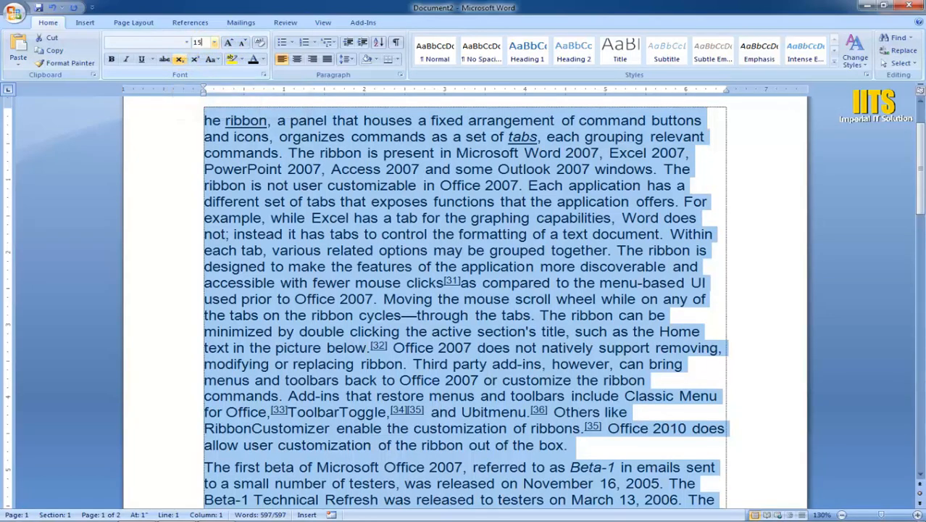
pyautogui.write('15')
pyautogui.press('Return')
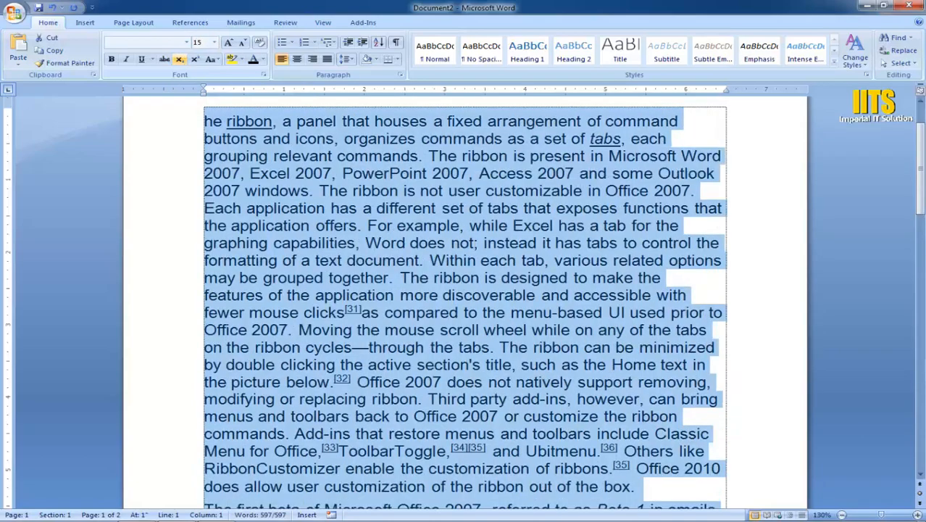
# Set the font size of the whole selected document to the fractional value 15.5.
pyautogui.scroll(-20, 562, 285)
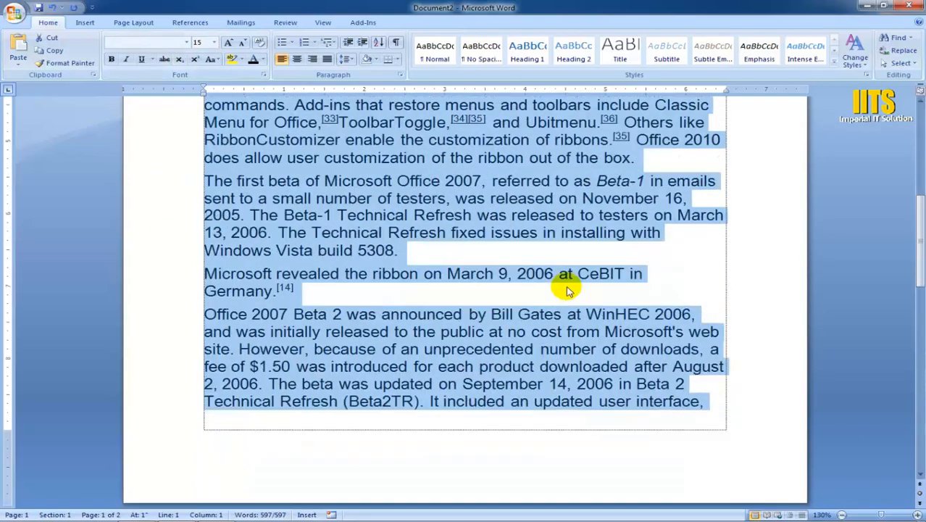
pyautogui.scroll(-5, 563, 295)
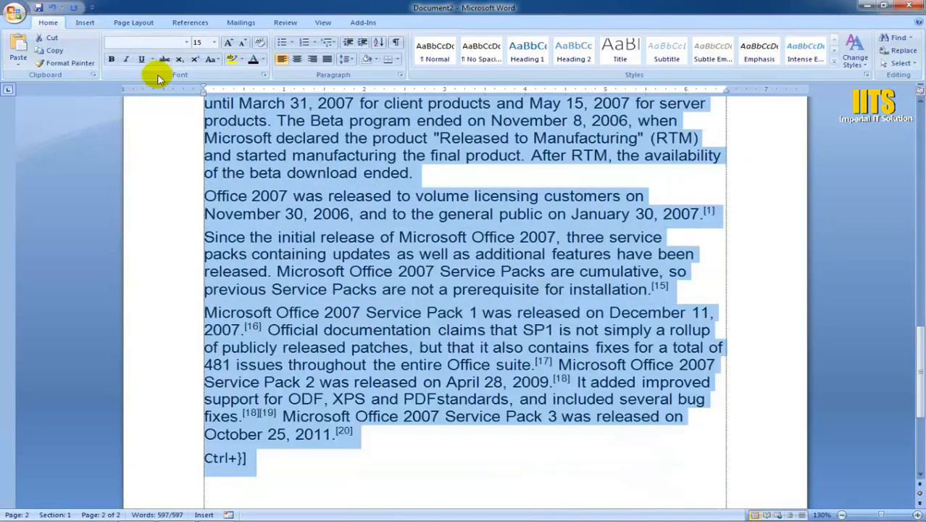
pyautogui.click(213, 42)
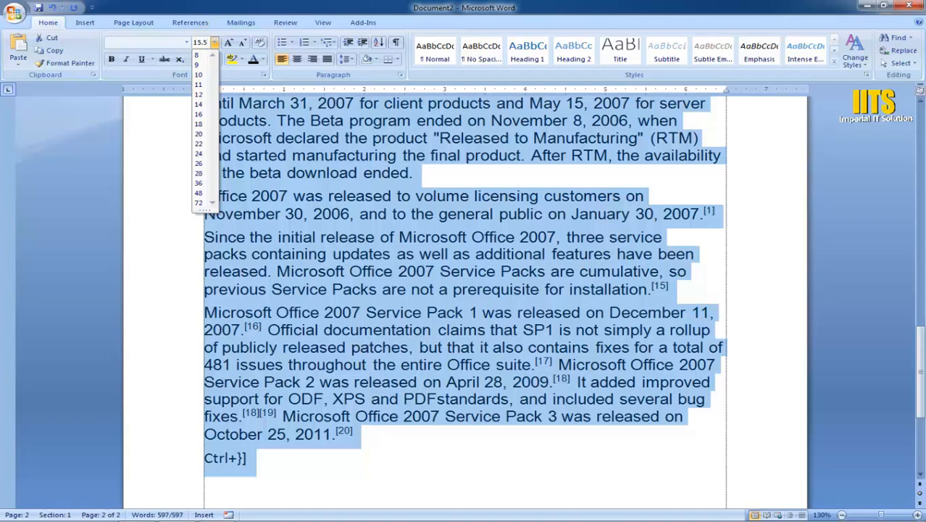
pyautogui.press('Return')
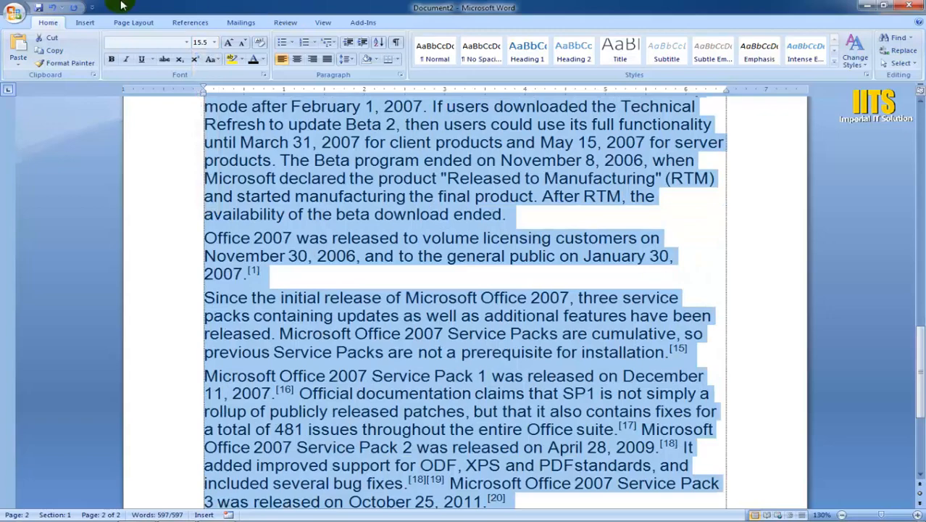
pyautogui.scroll(10, 290, 279)
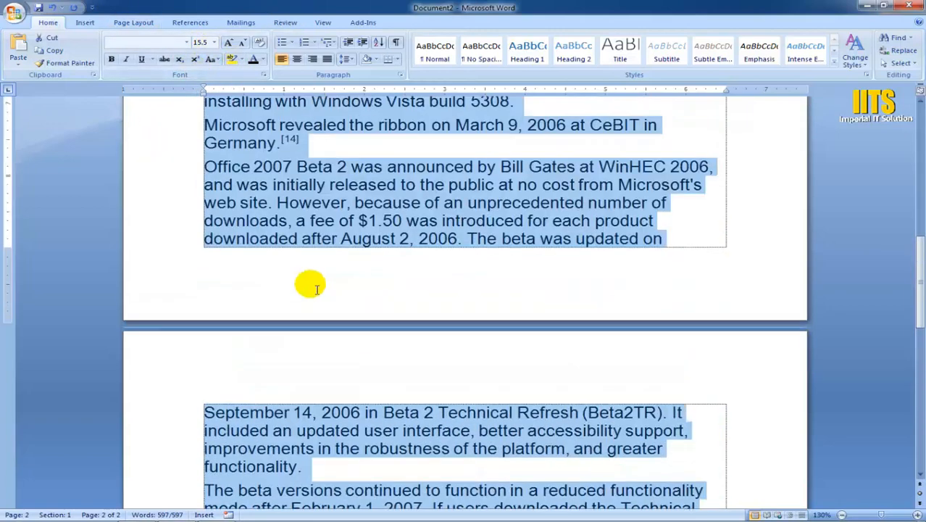
# Set the font size of the whole selected document to the fractional value 12.5.
pyautogui.scroll(6, 339, 323)
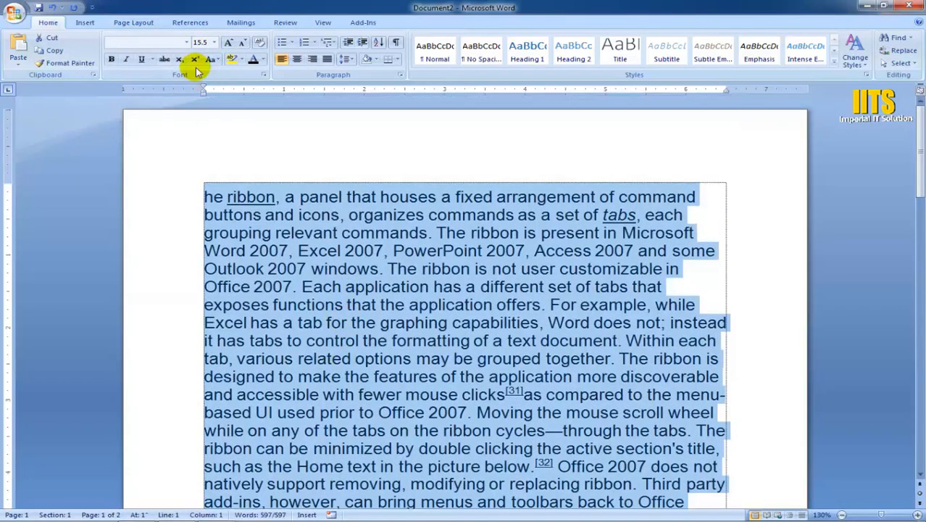
pyautogui.click(214, 42)
pyautogui.write('12')
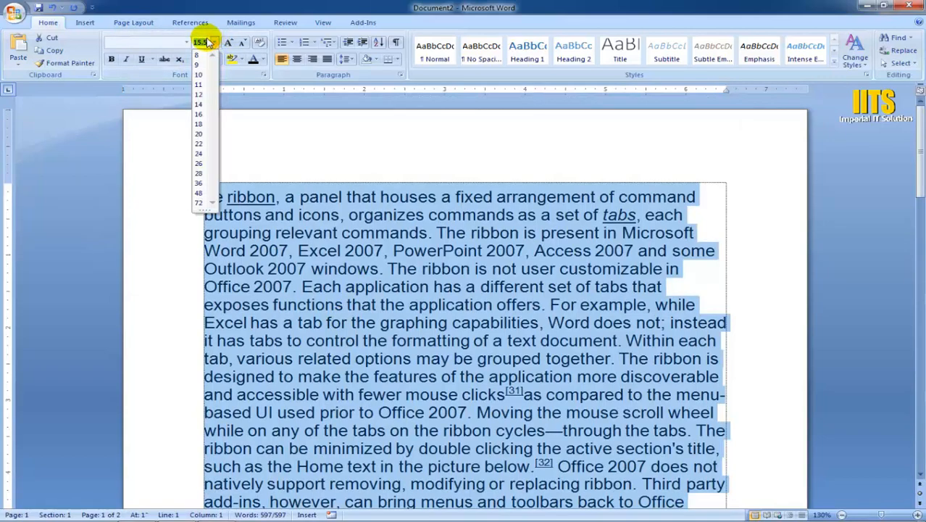
pyautogui.write('.5')
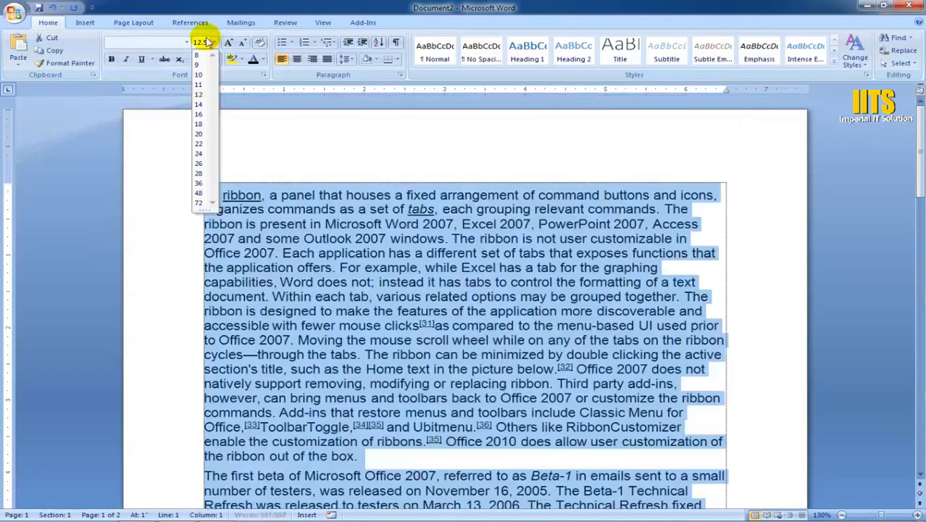
pyautogui.press('Return')
pyautogui.scroll(-5, 372, 388)
pyautogui.scroll(-3, 473, 357)
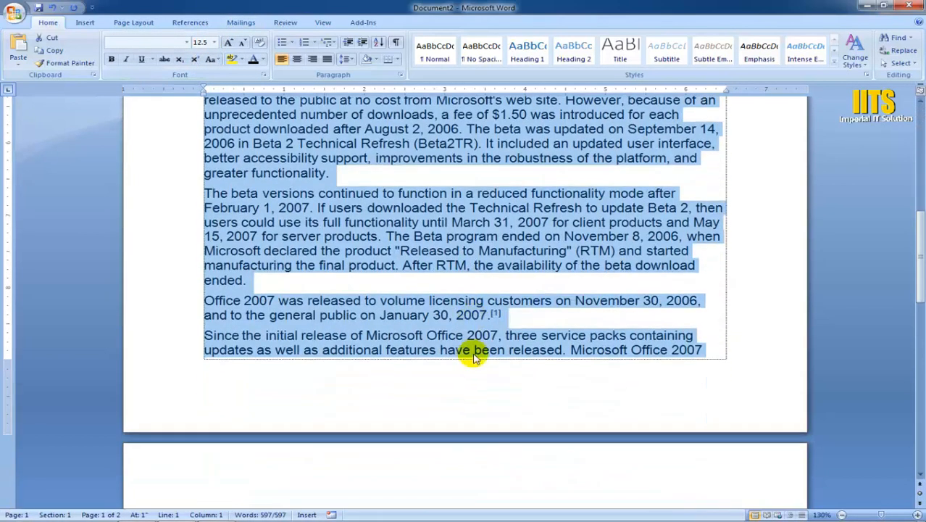
pyautogui.scroll(9, 466, 351)
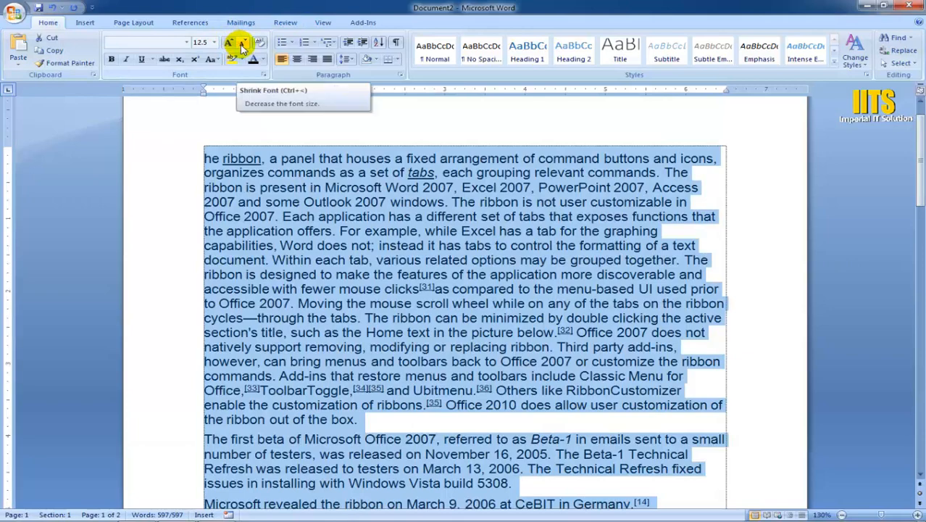
pyautogui.click(215, 43)
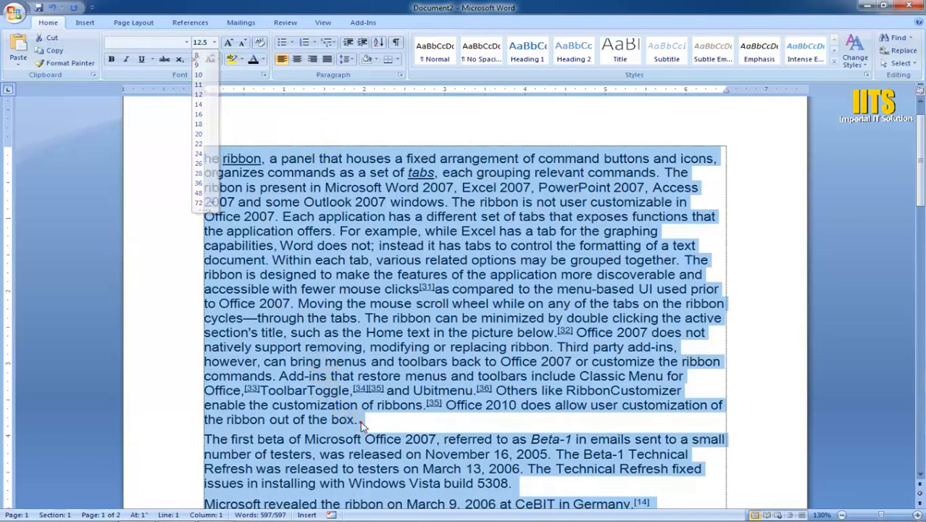
pyautogui.press('Escape')
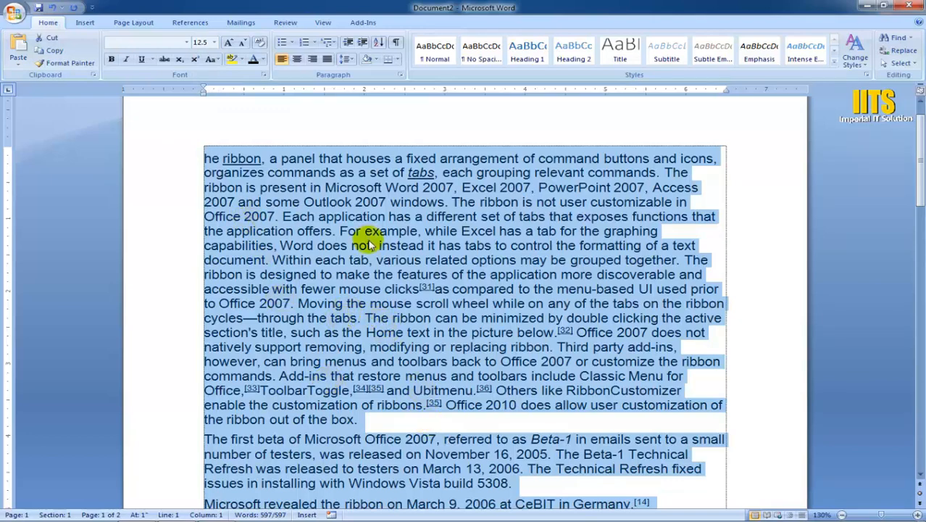
# Clear the selection, look through the document at 160% zoom, and reselect all its text from the end back to the beginning.
pyautogui.scroll(1, 272, 200)
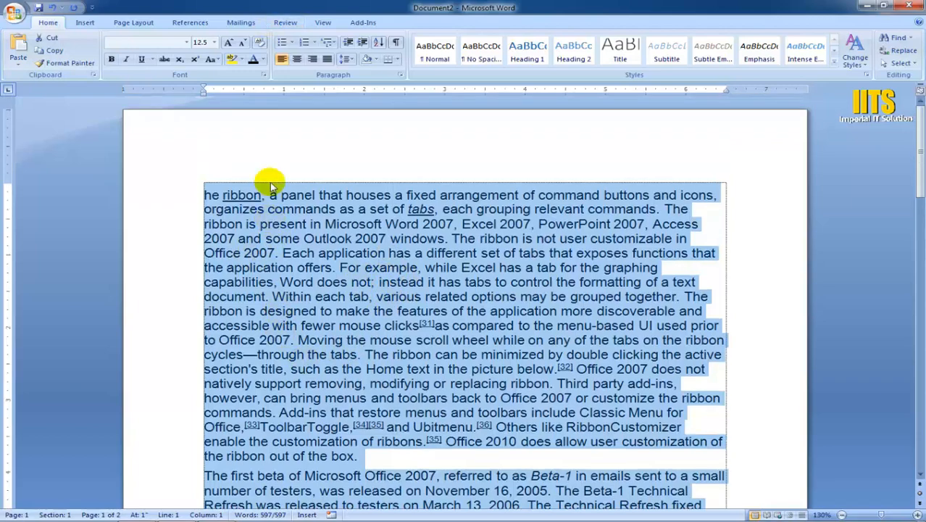
pyautogui.scroll(3, 270, 187)
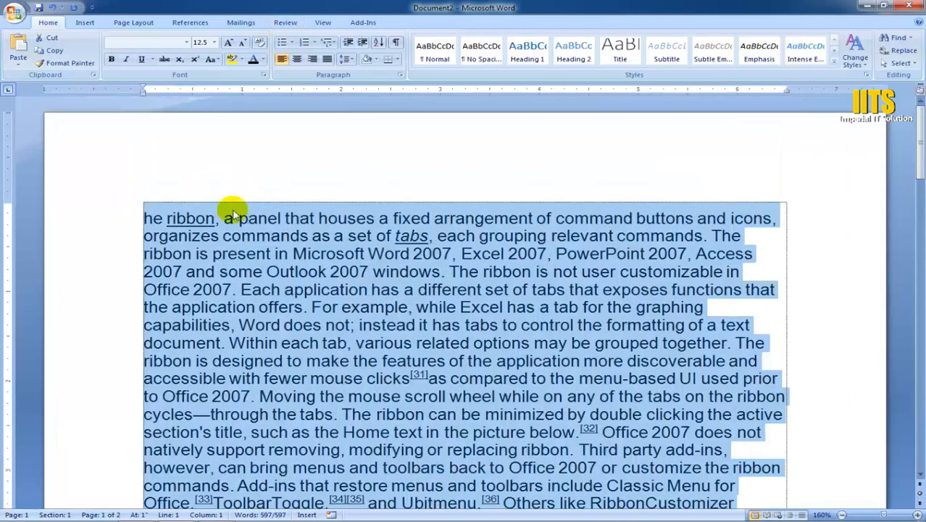
pyautogui.click(153, 221)
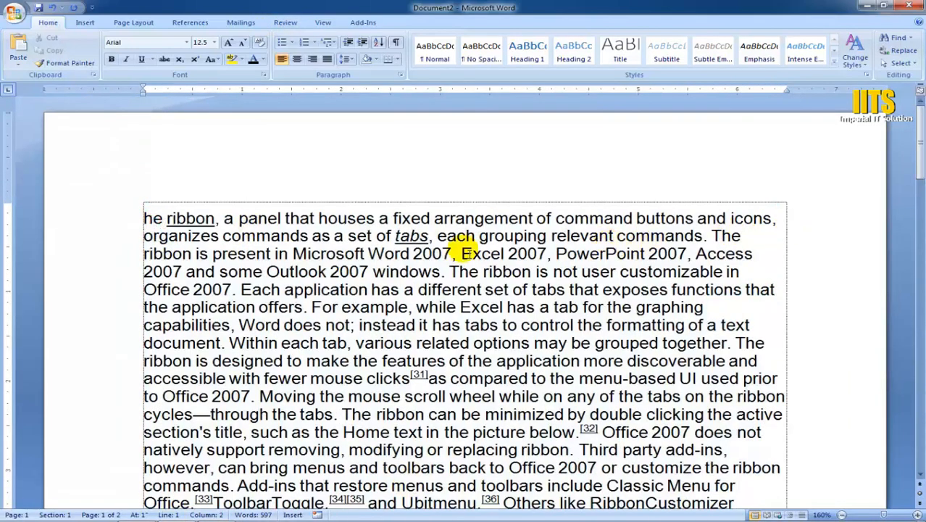
pyautogui.scroll(-15, 467, 250)
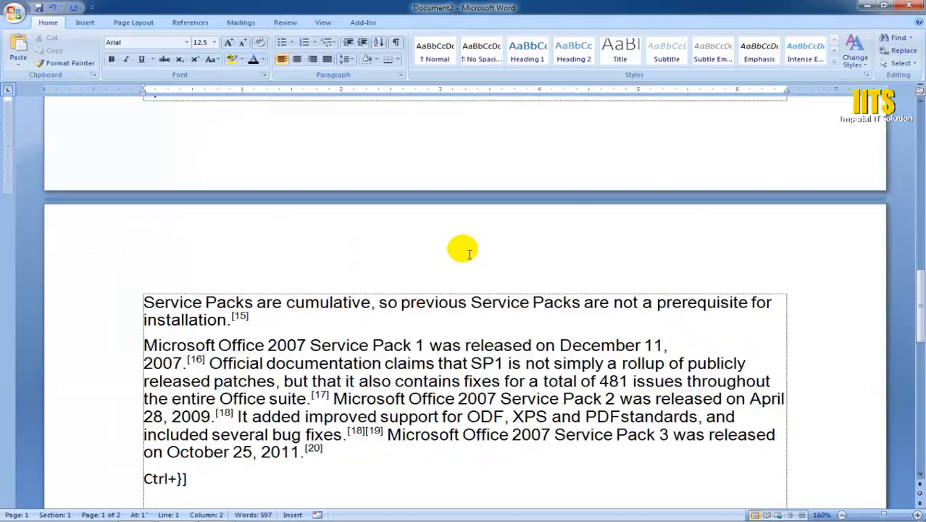
pyautogui.scroll(-5, 464, 250)
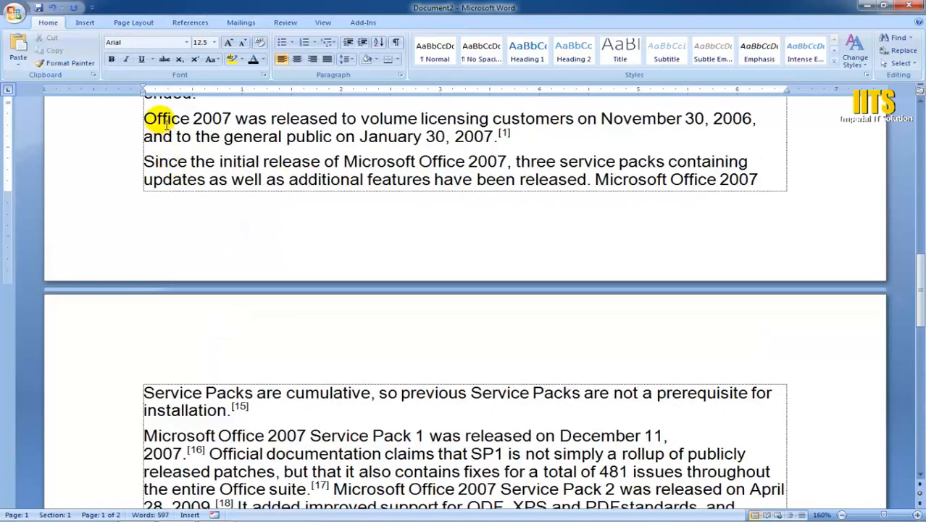
pyautogui.scroll(15, 165, 124)
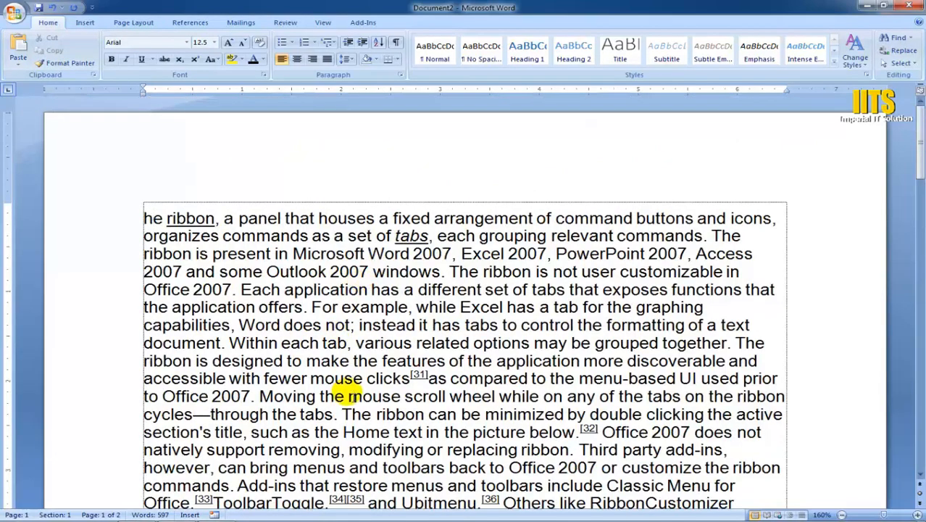
pyautogui.scroll(-4, 354, 310)
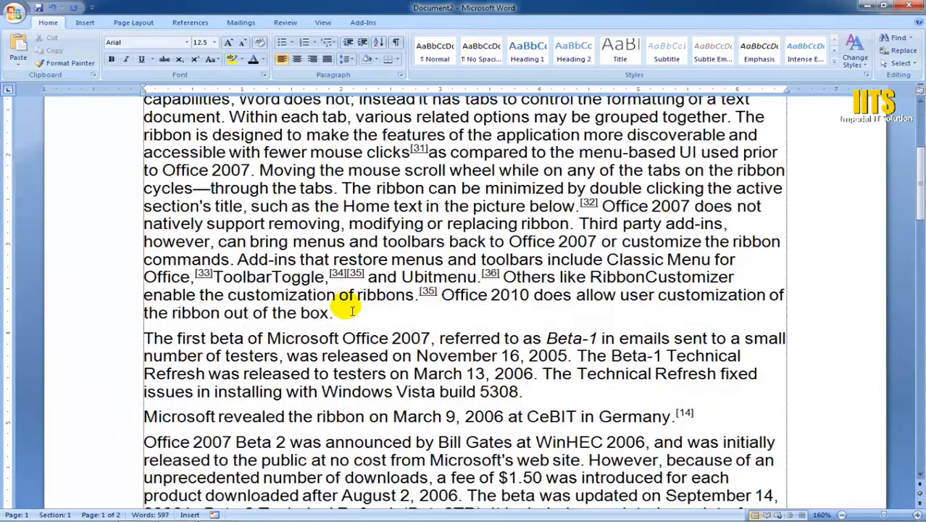
pyautogui.scroll(-15, 352, 310)
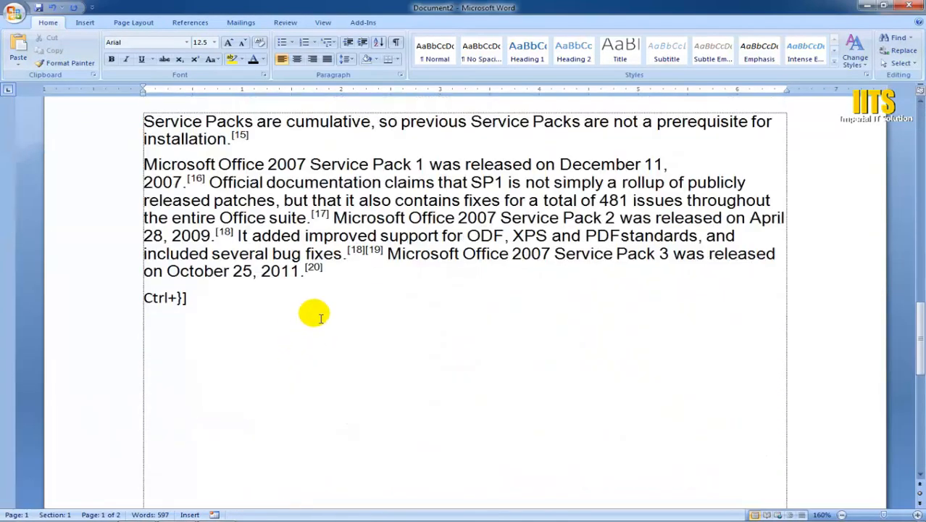
pyautogui.moveTo(233, 316); pyautogui.dragTo(75, 41)
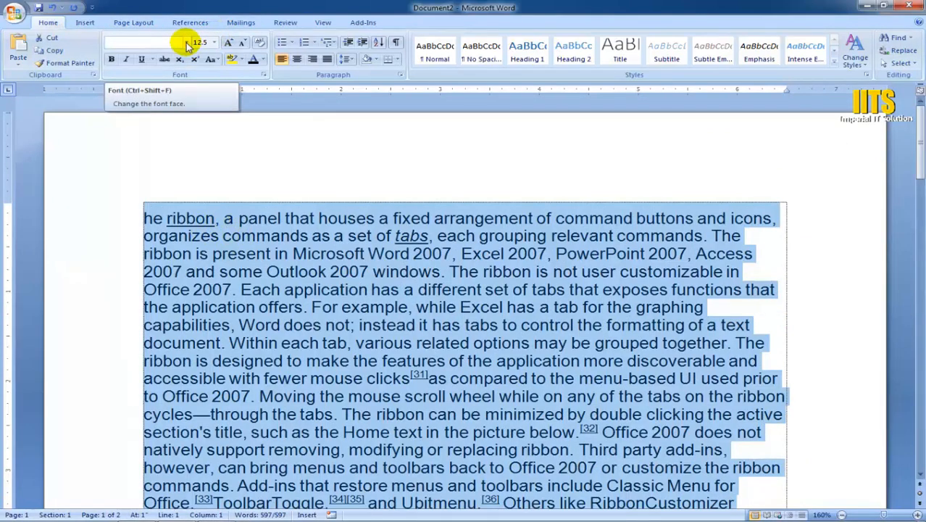
# Change the font of the selected document text to AnjaliOldLipi and deselect the text.
pyautogui.click(187, 43)
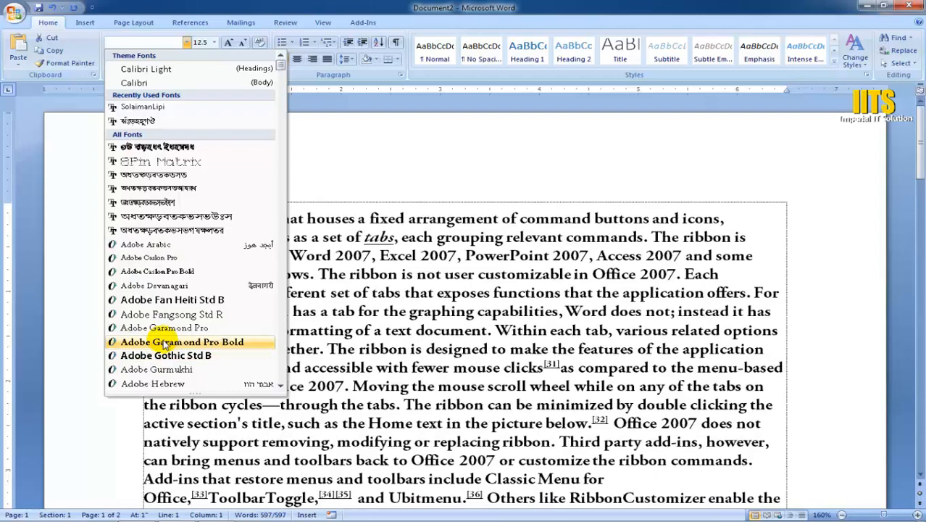
pyautogui.scroll(-8, 167, 344)
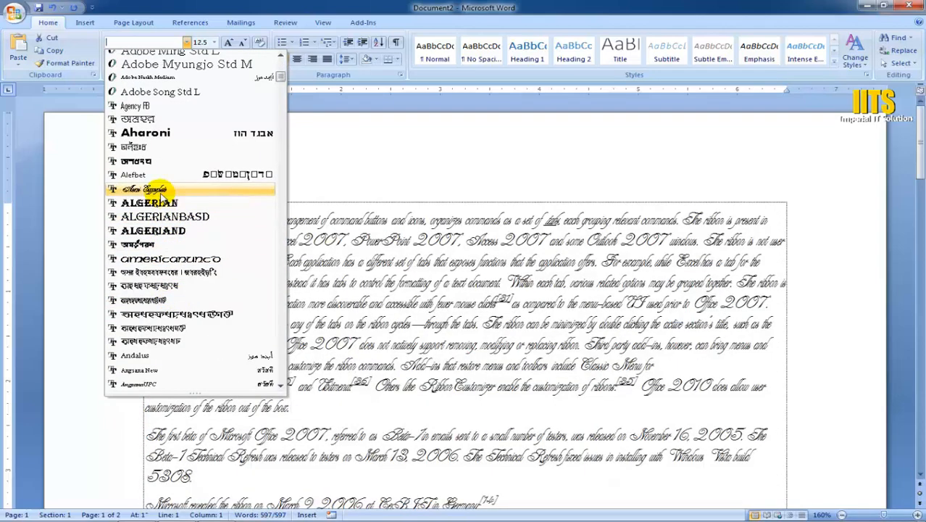
pyautogui.scroll(-3, 194, 284)
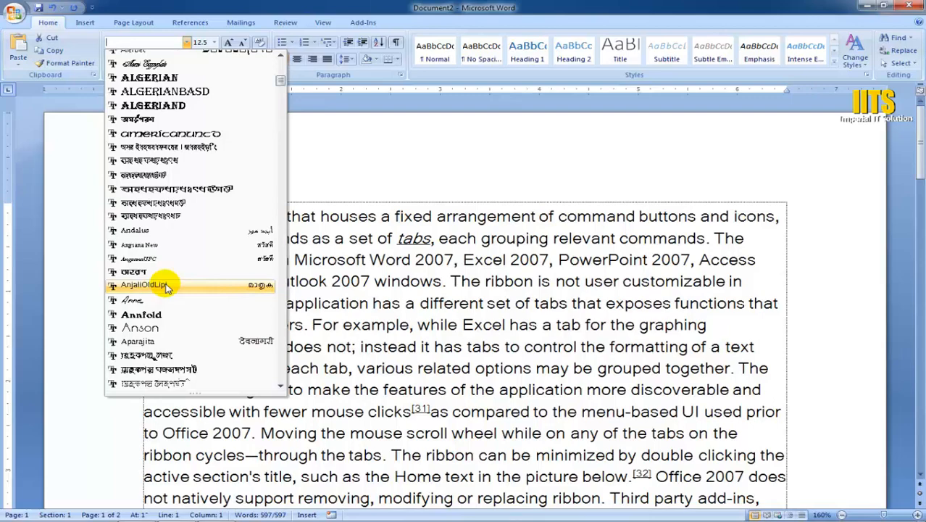
pyautogui.click(145, 285)
pyautogui.click(489, 290)
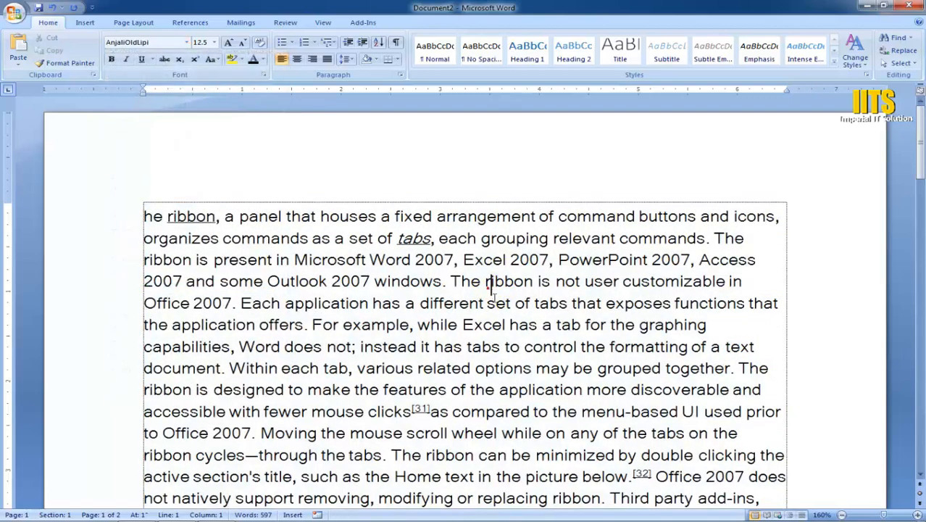
pyautogui.scroll(-3, 505, 317)
pyautogui.scroll(3, 505, 318)
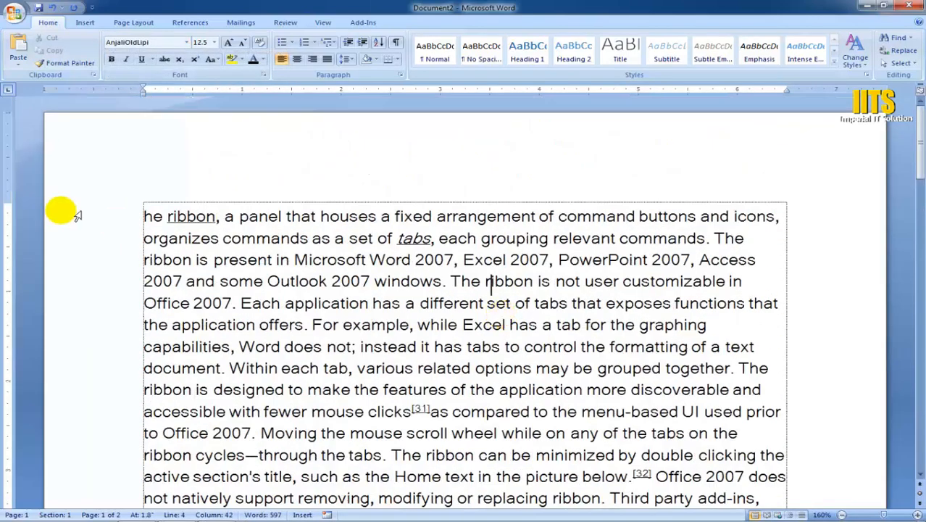
# Select the whole document and change its font to Times New Roman after previewing other fonts.
pyautogui.tripleClick(129, 216)
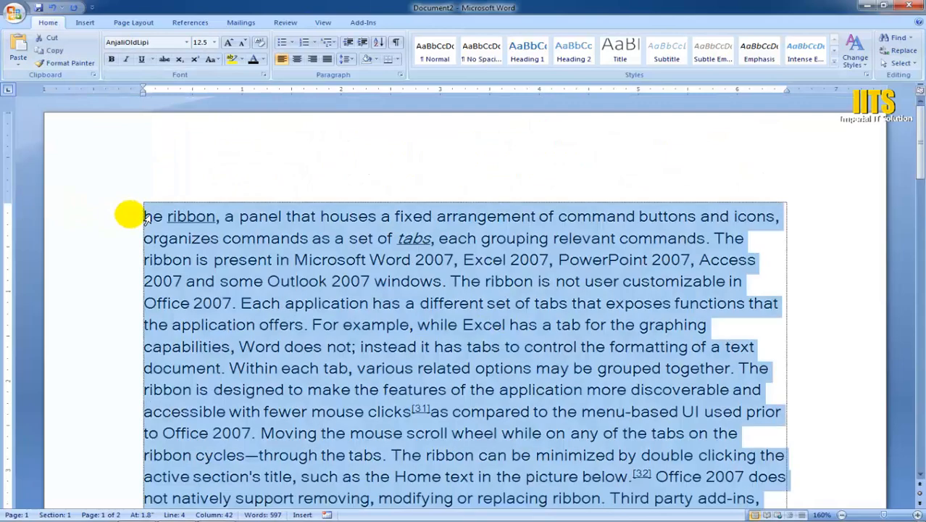
pyautogui.click(186, 42)
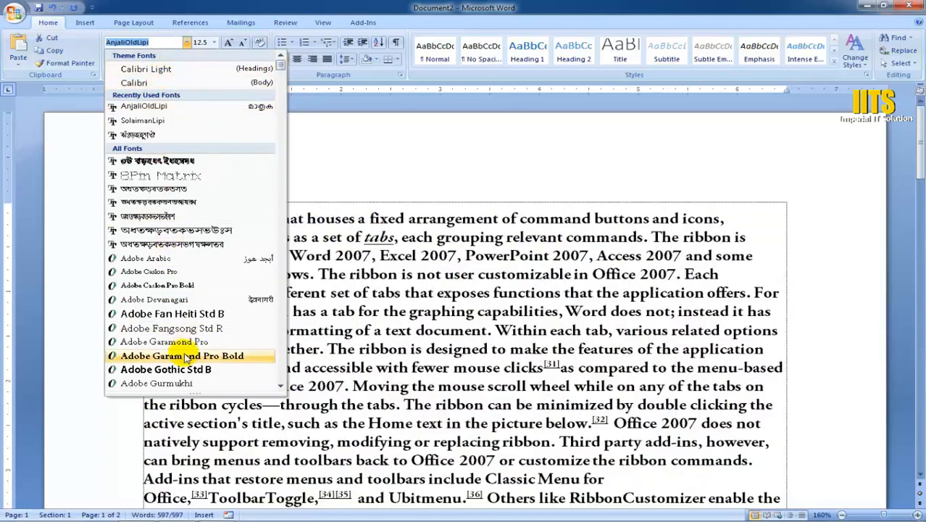
pyautogui.scroll(-10, 174, 334)
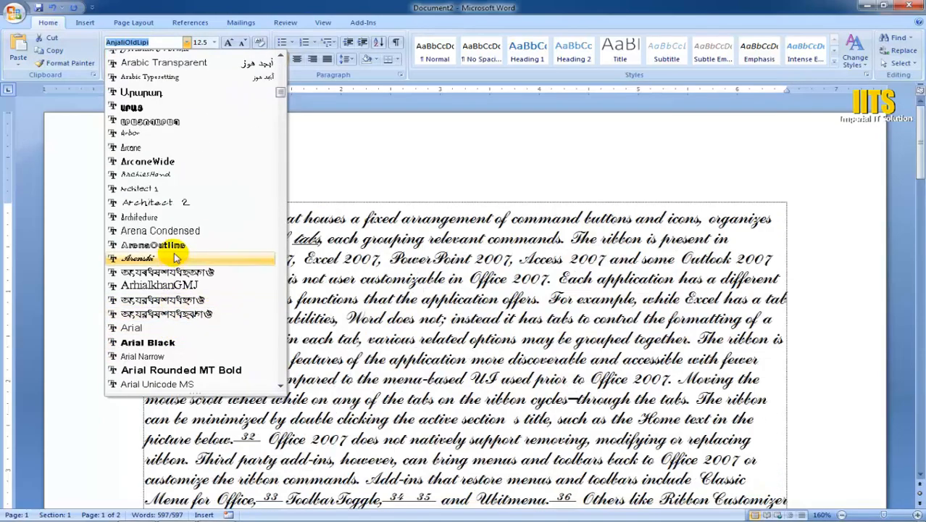
pyautogui.scroll(-4, 163, 250)
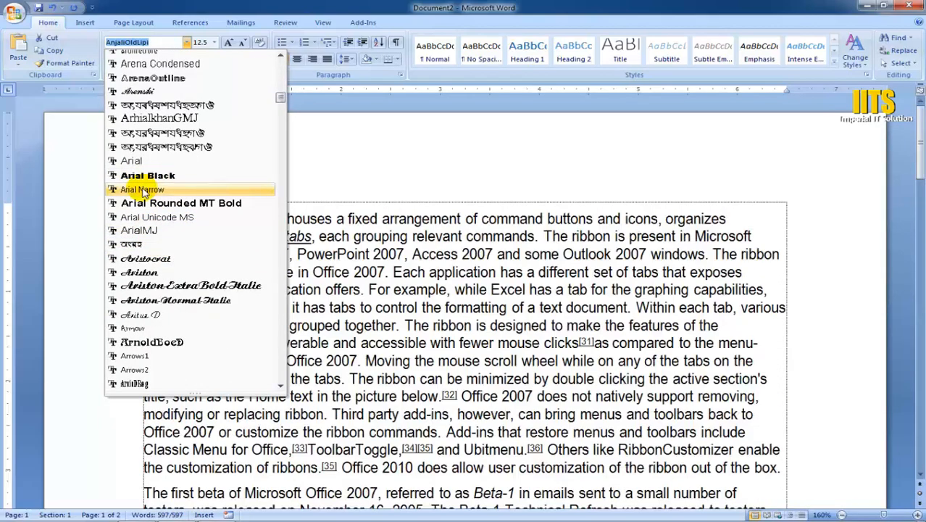
pyautogui.scroll(-3, 149, 293)
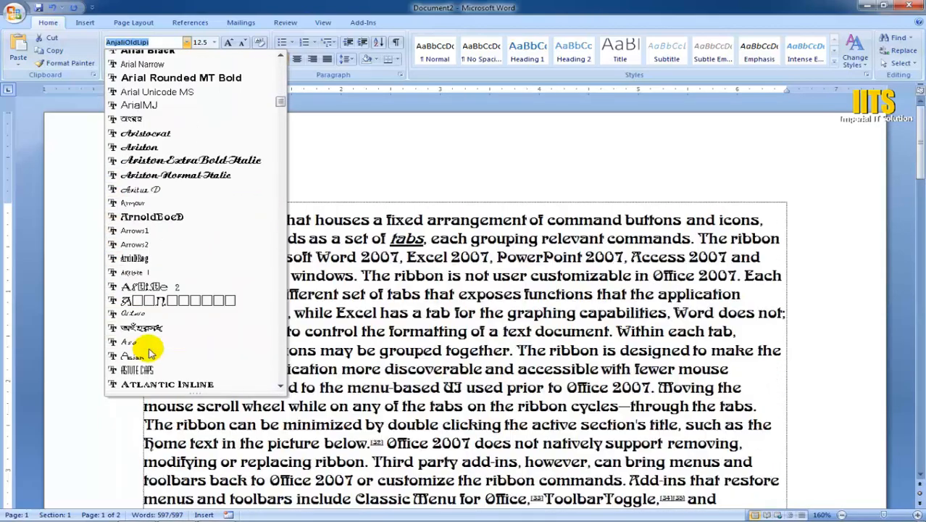
pyautogui.scroll(-3, 153, 279)
pyautogui.scroll(-4, 153, 274)
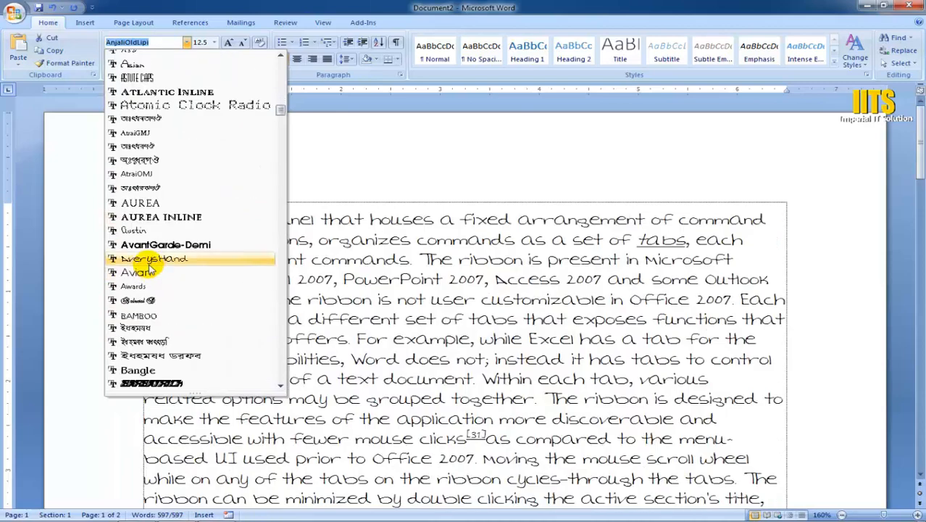
pyautogui.scroll(-12, 151, 268)
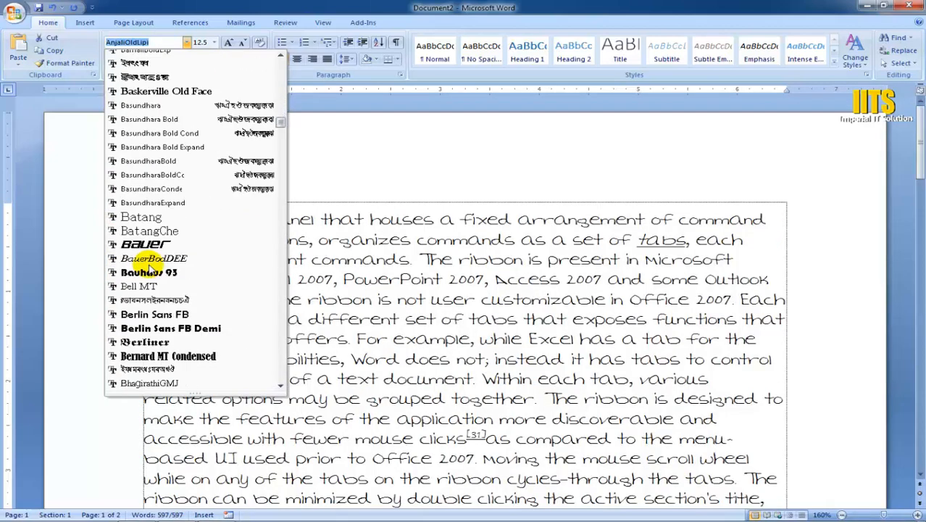
pyautogui.scroll(-10, 148, 268)
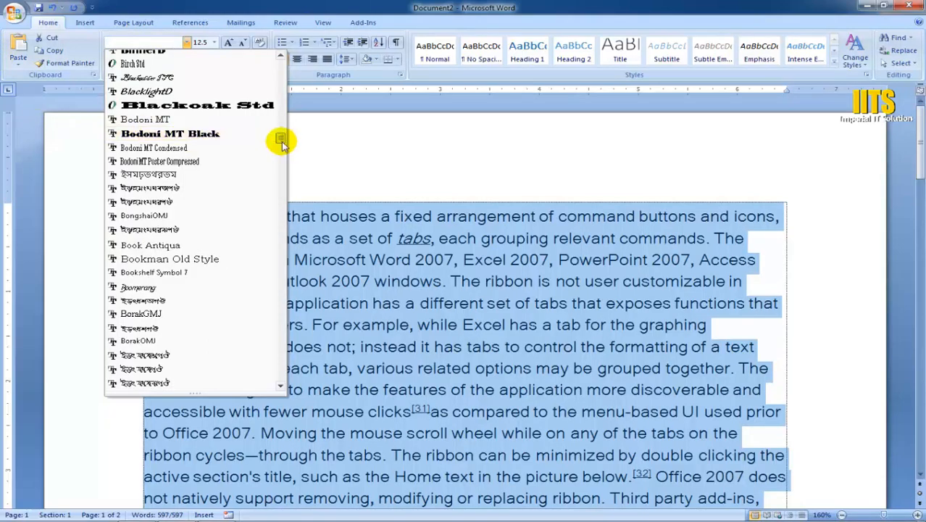
pyautogui.moveTo(279, 141); pyautogui.dragTo(285, 377)
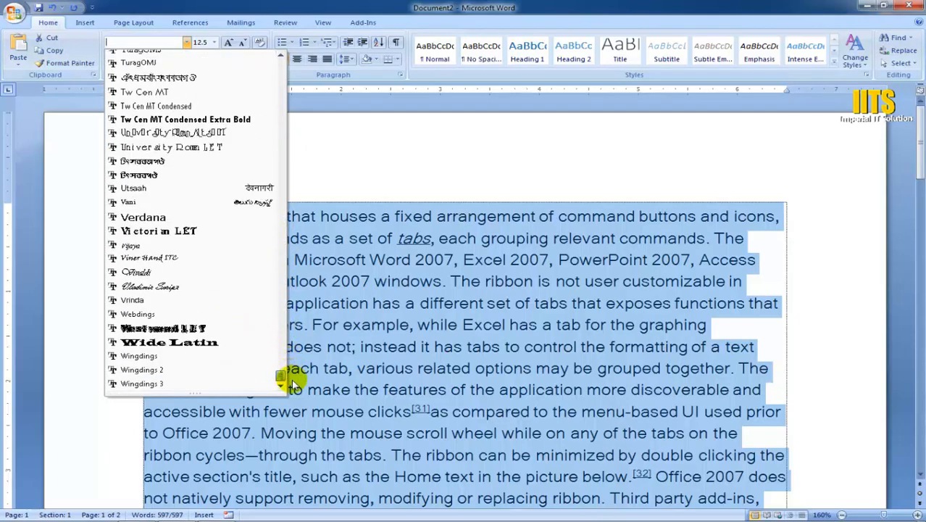
pyautogui.scroll(6, 175, 218)
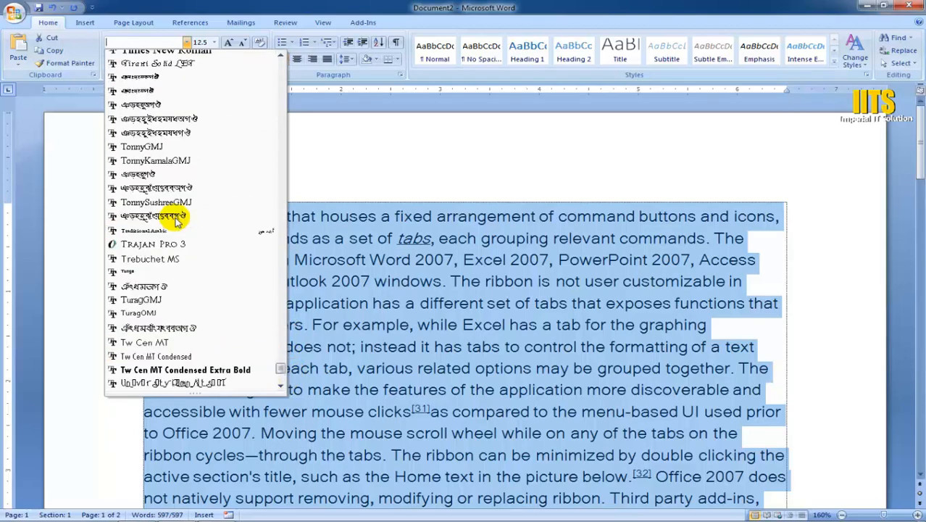
pyautogui.scroll(1, 176, 221)
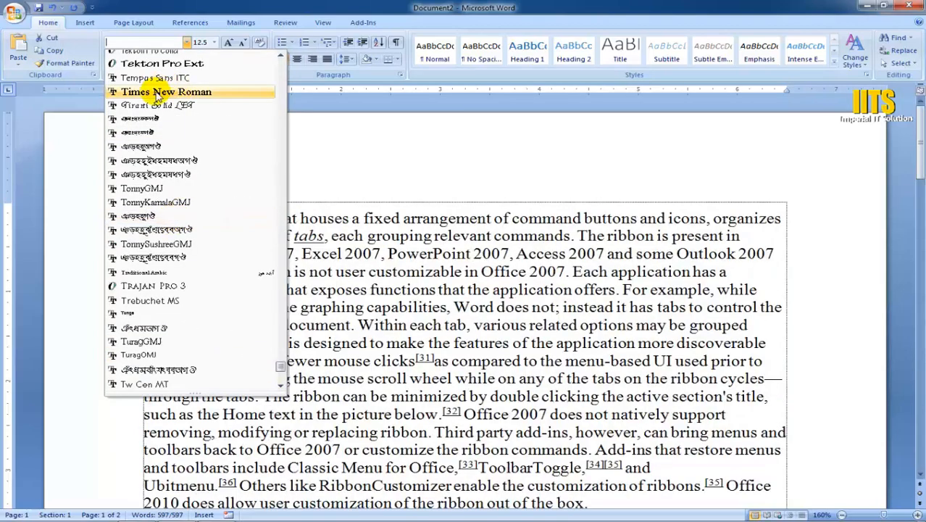
pyautogui.click(158, 93)
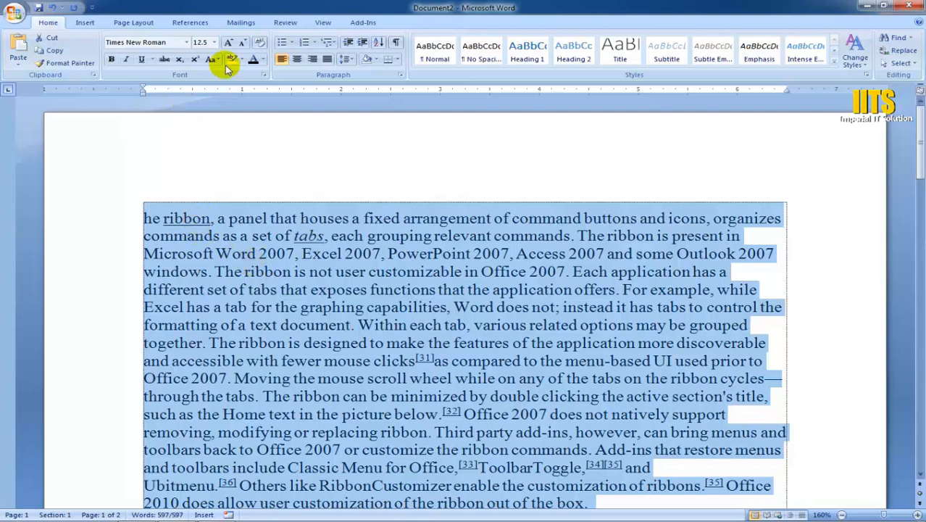
# Change the font of the selected document text to Arial by entering the font name.
pyautogui.click(168, 42)
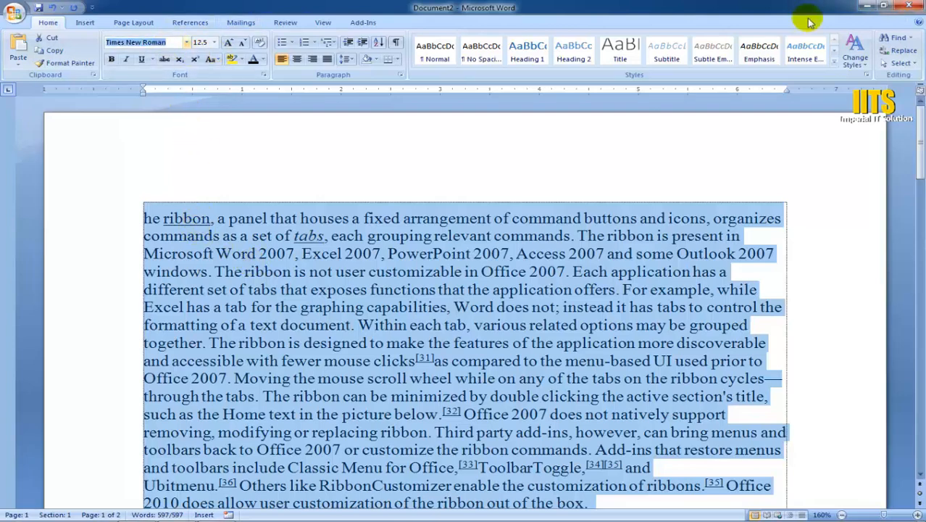
pyautogui.click(186, 43)
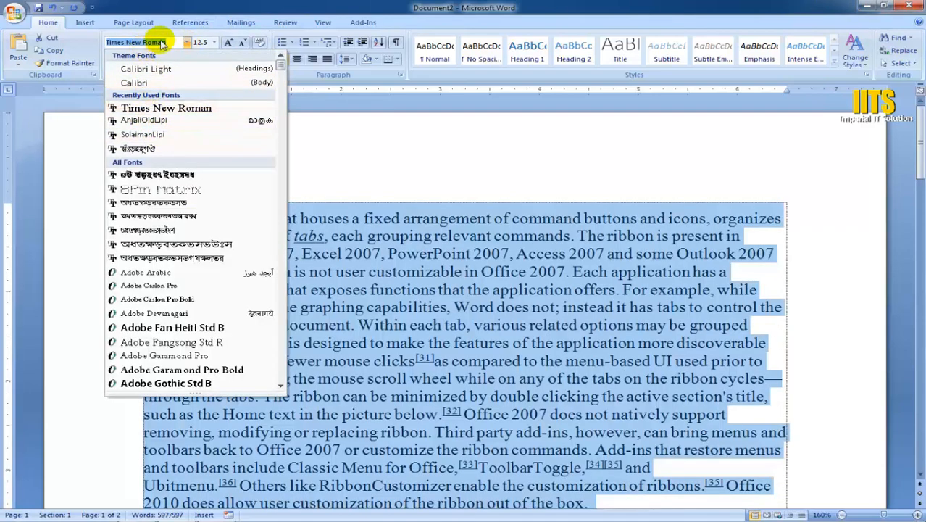
pyautogui.press('BackSpace')
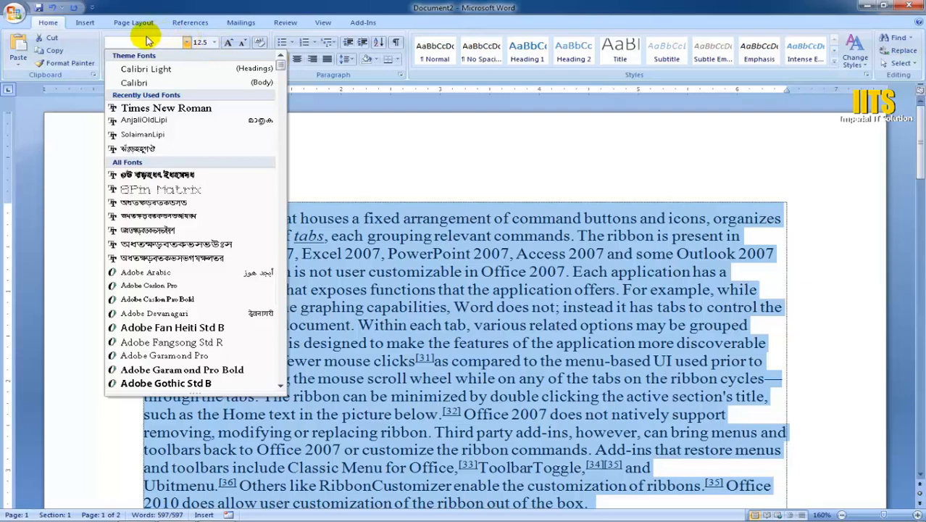
pyautogui.write('A')
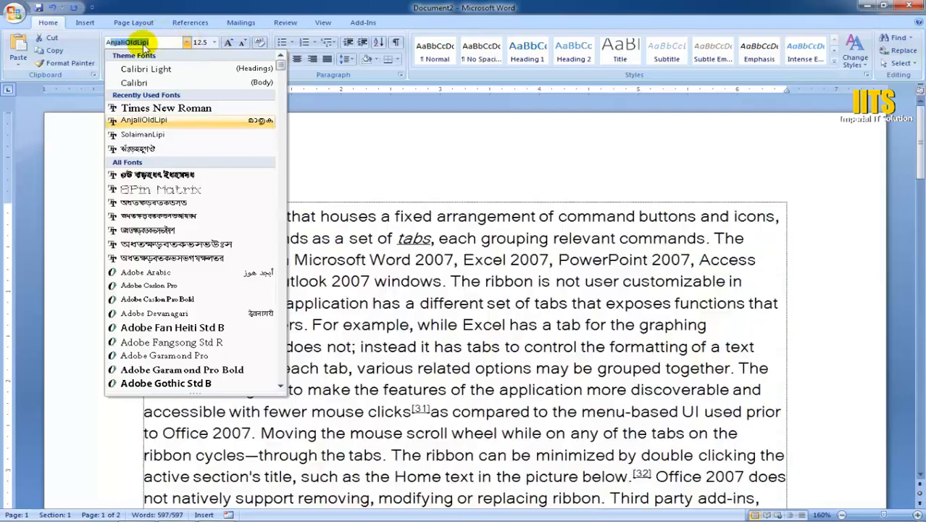
pyautogui.write('rial')
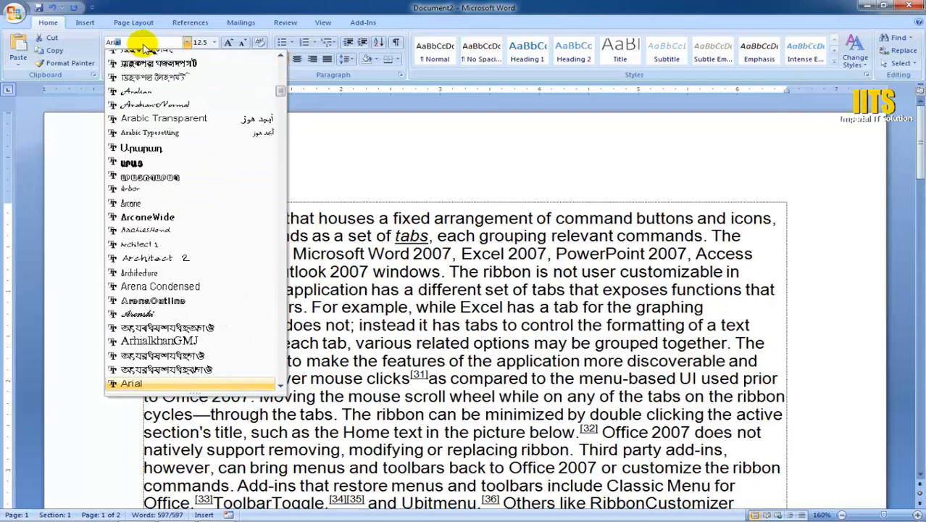
pyautogui.press('Return')
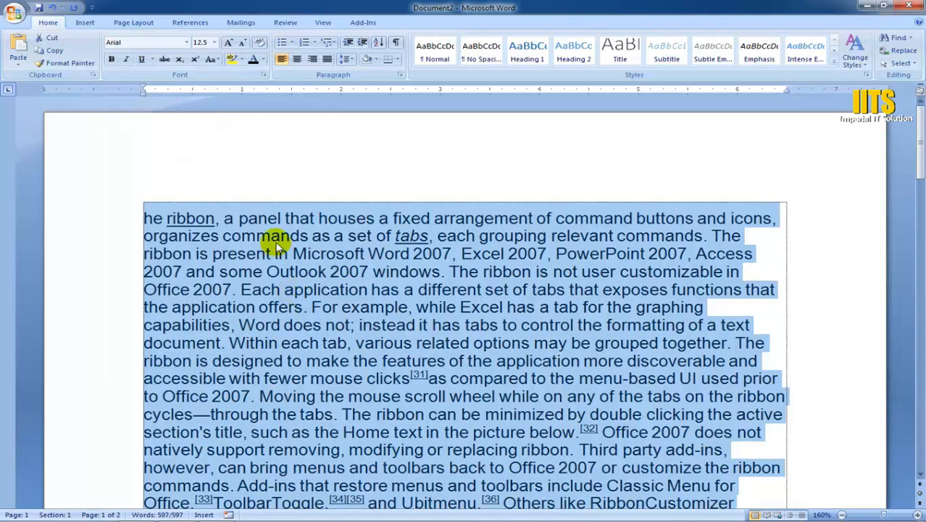
# Change the font of the selected document text to Impact by entering the font name.
pyautogui.click(136, 43)
pyautogui.click(143, 51)
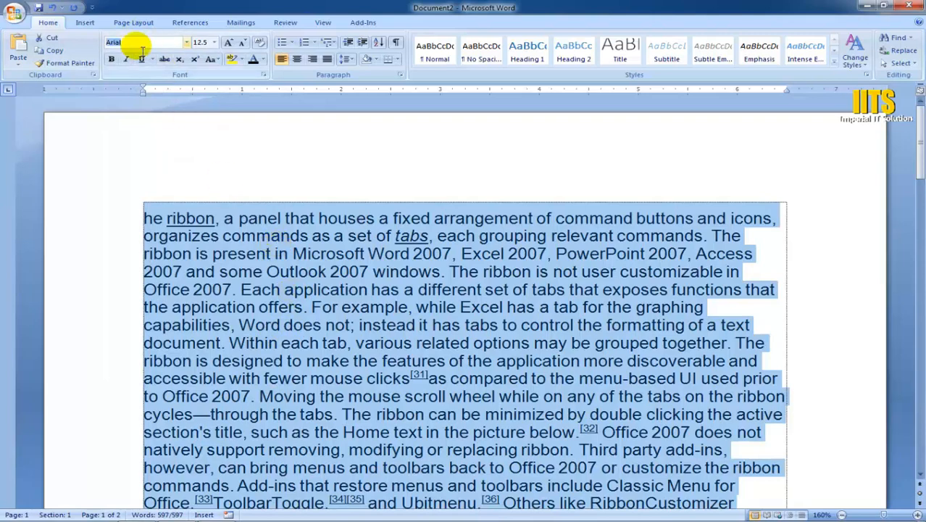
pyautogui.write('Impact')
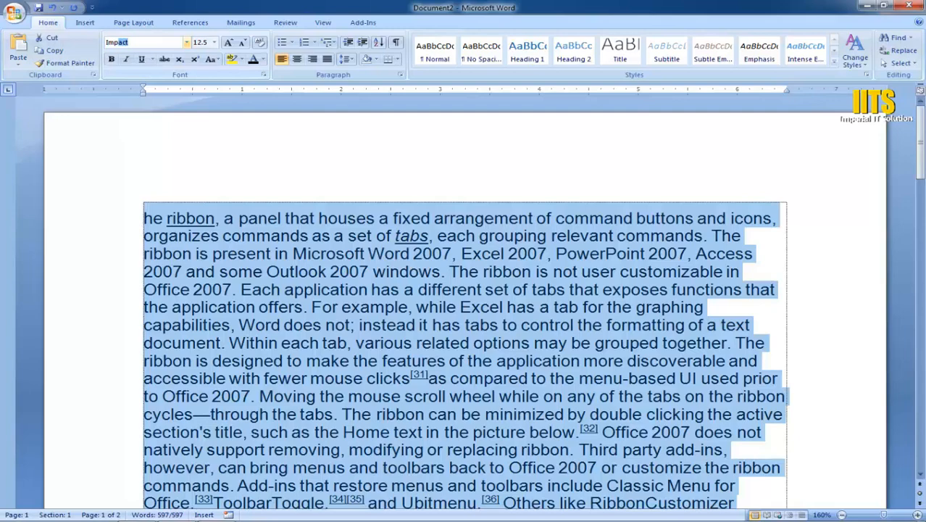
pyautogui.press('Return')
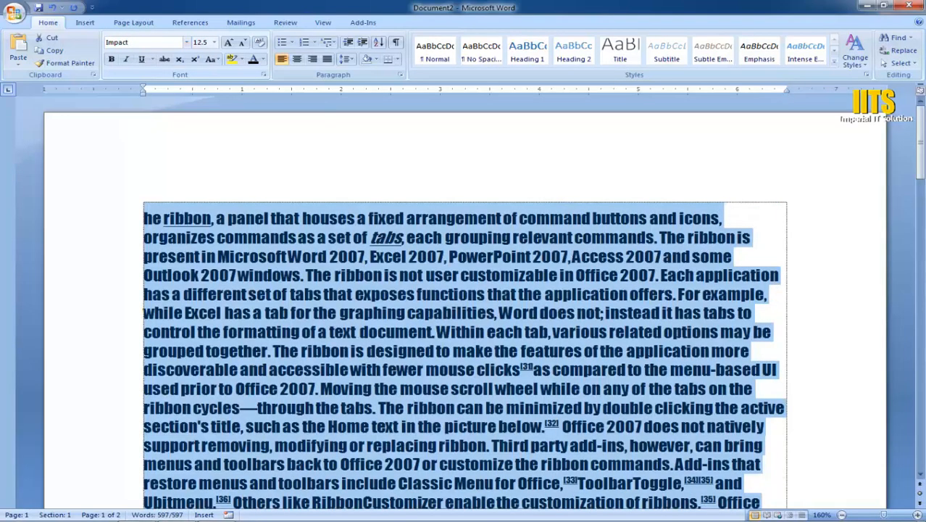
# Set the selected text's font to the name Momotype and agree to use it although it is not installed.
pyautogui.click(147, 45)
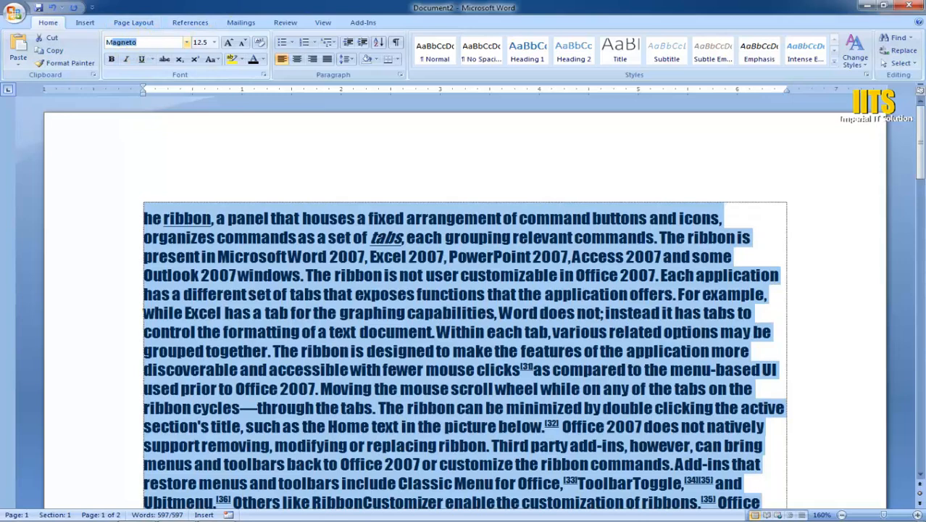
pyautogui.write('M')
pyautogui.write('oto')
pyautogui.press('Return')
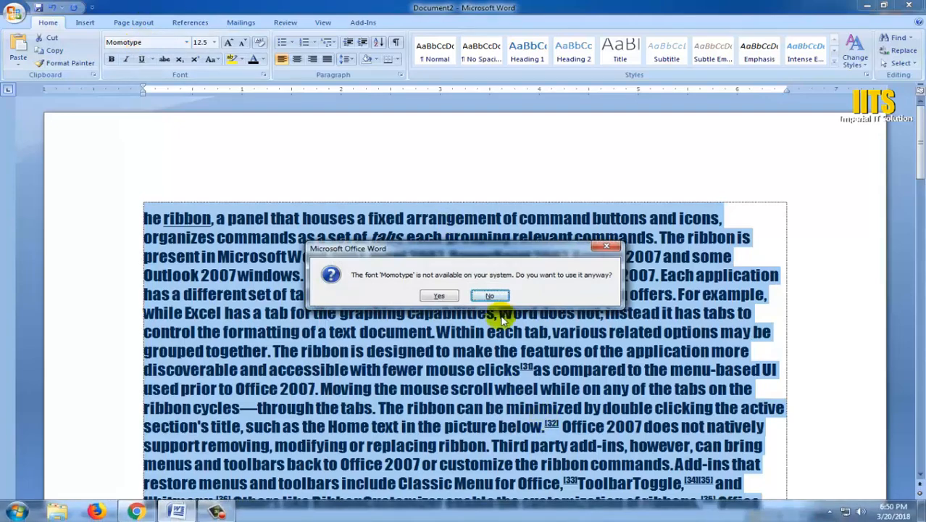
pyautogui.click(439, 295)
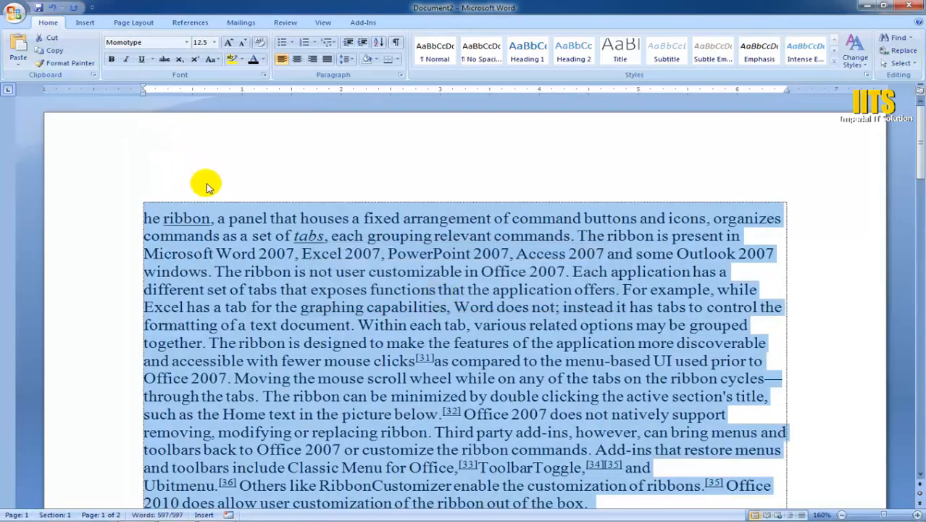
# Change the font of the selected text to Armour from the font list, deselect it and look over the document.
pyautogui.click(188, 42)
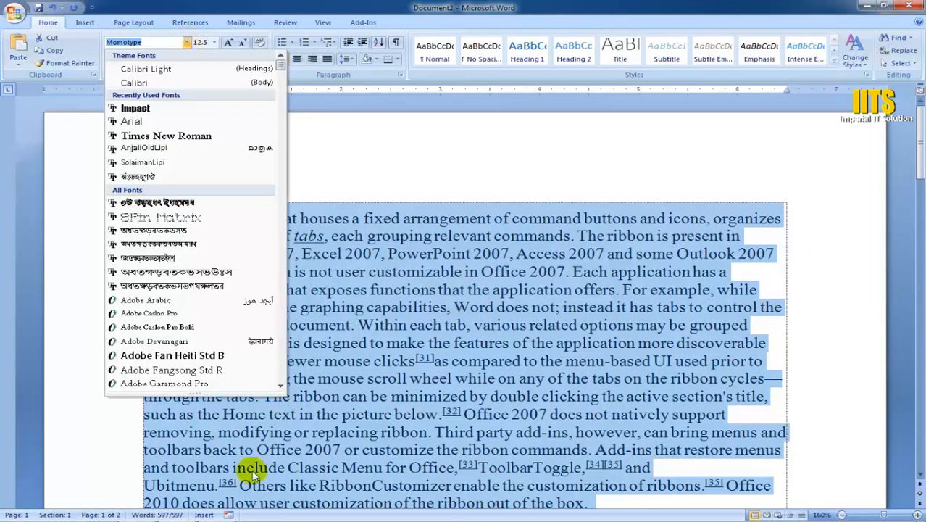
pyautogui.scroll(-12, 203, 311)
pyautogui.scroll(-10, 203, 313)
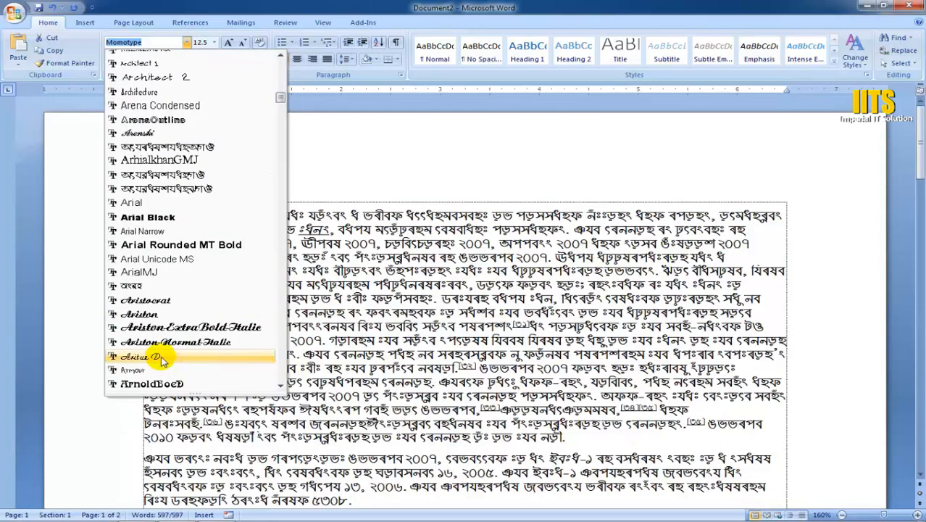
pyautogui.click(144, 370)
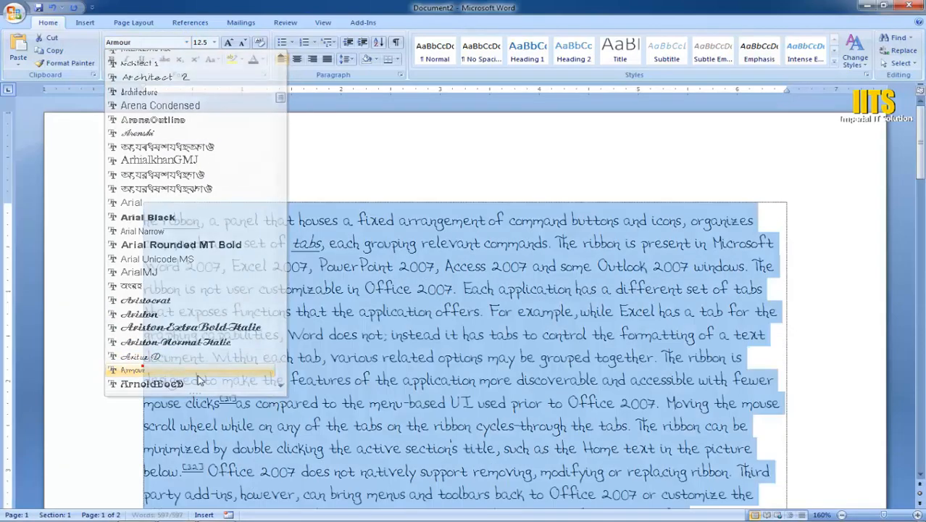
pyautogui.click(397, 379)
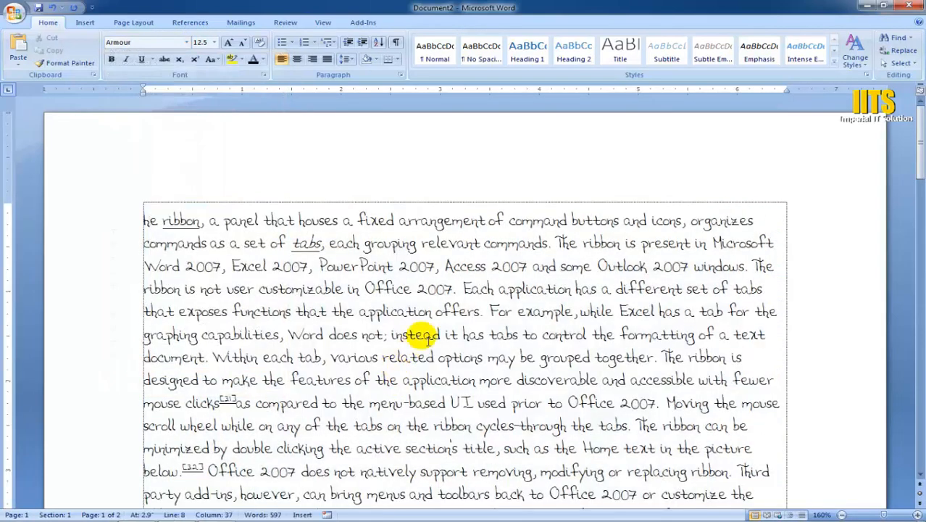
pyautogui.scroll(-5, 427, 290)
pyautogui.scroll(-3, 428, 341)
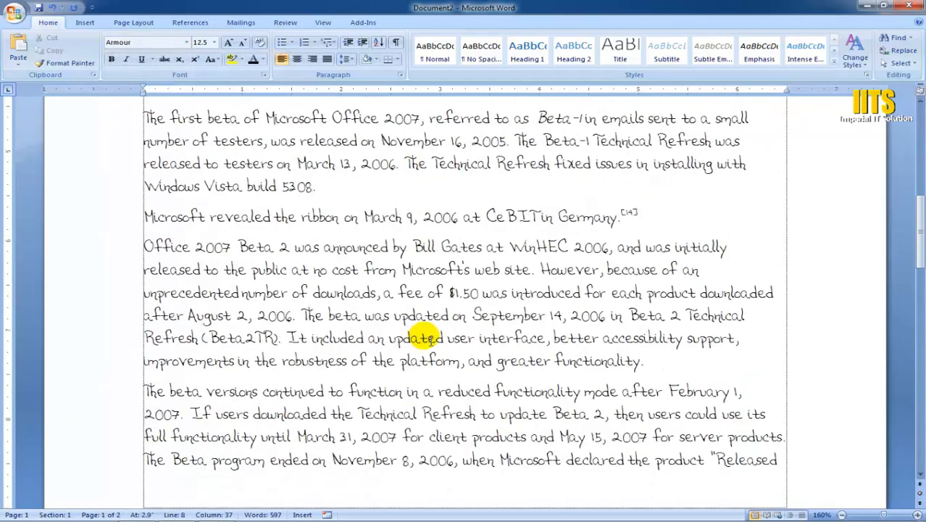
# Select the whole document, set its font to Arial and return to the beginning of the text.
pyautogui.hotkey('ctrl', 'a')
pyautogui.click(159, 42)
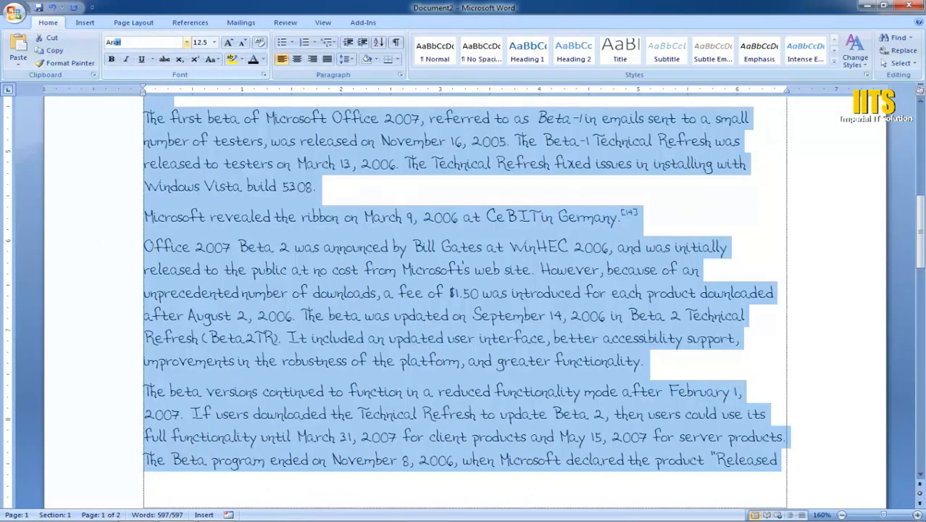
pyautogui.write('Arial')
pyautogui.press('Return')
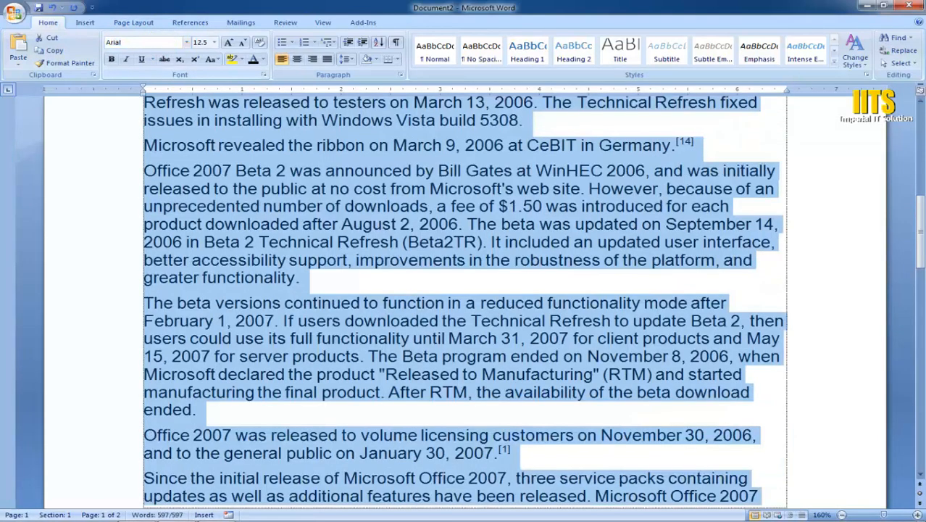
pyautogui.scroll(4, 258, 233)
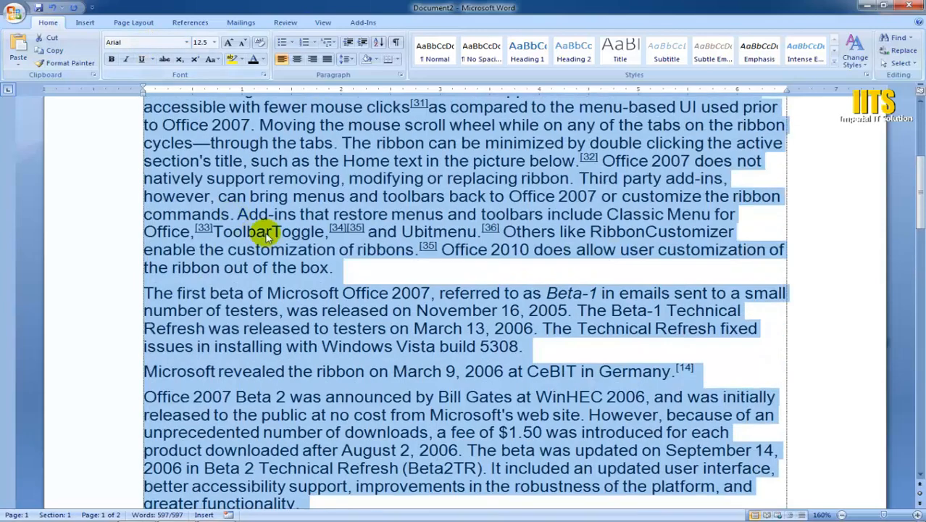
pyautogui.scroll(5, 439, 321)
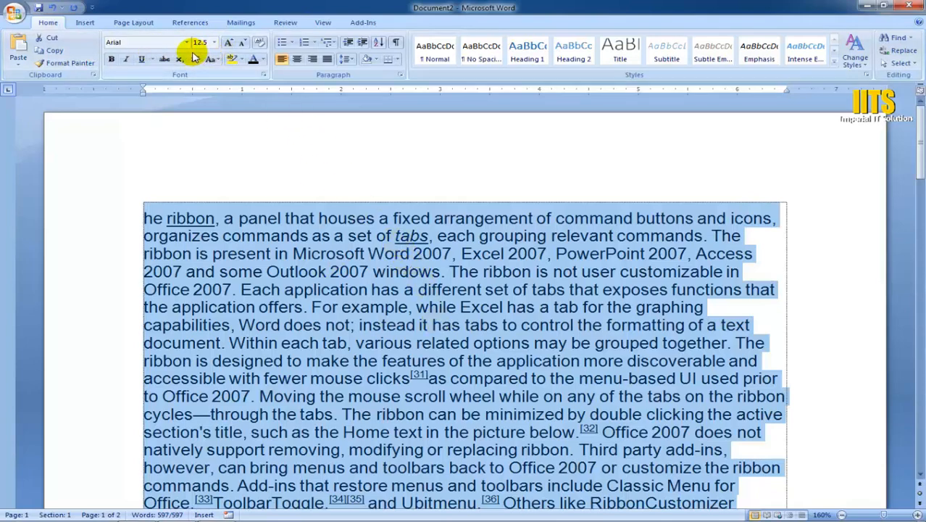
pyautogui.click(212, 510)
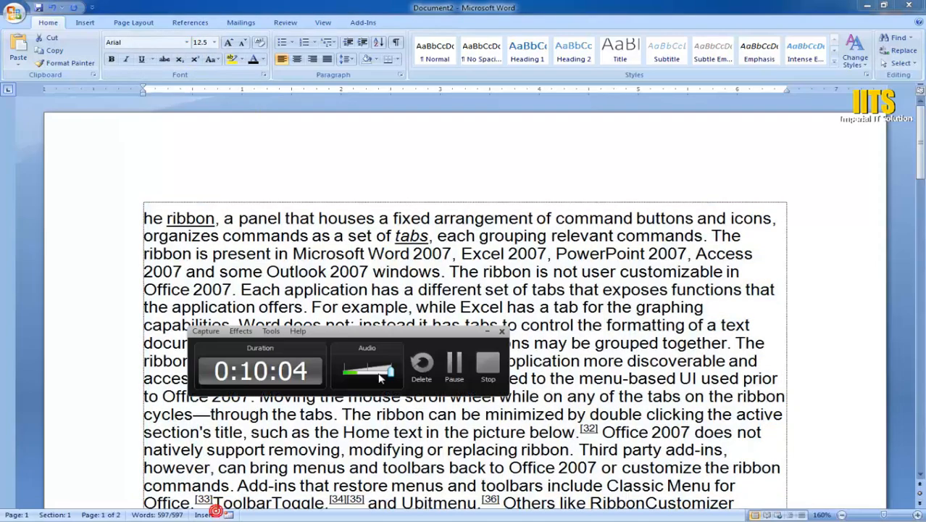
pyautogui.click(488, 328)
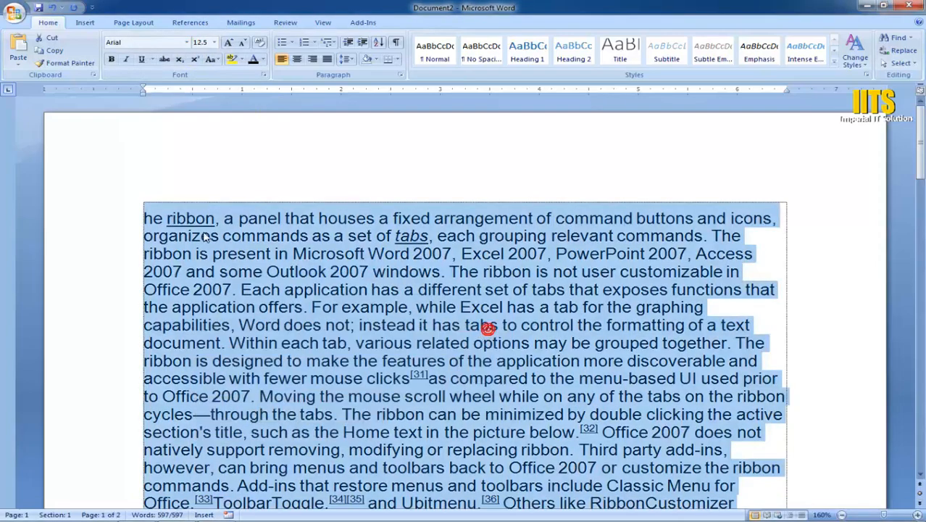
# Clear the selection, insert an empty line above the first paragraph and enter the heading "Microsoft Word" on it.
pyautogui.click(309, 270)
pyautogui.scroll(-8, 256, 337)
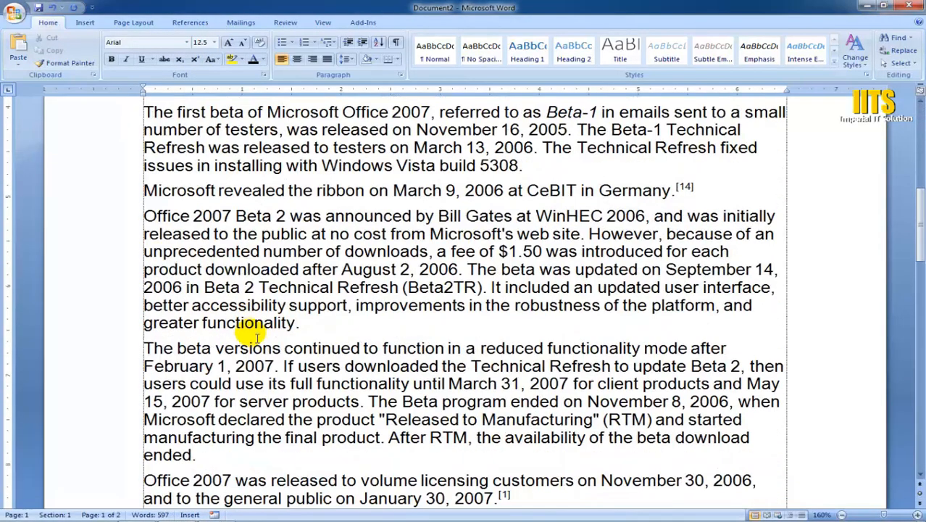
pyautogui.scroll(9, 250, 330)
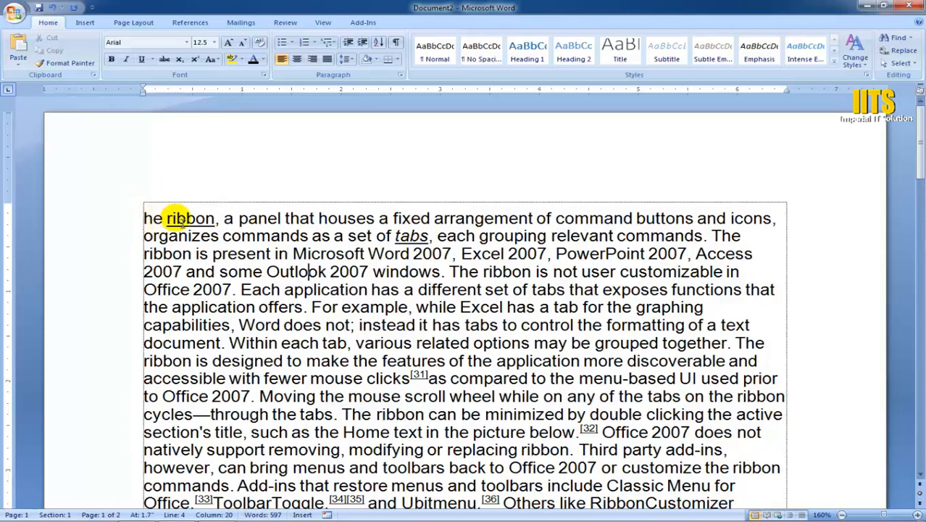
pyautogui.click(727, 188)
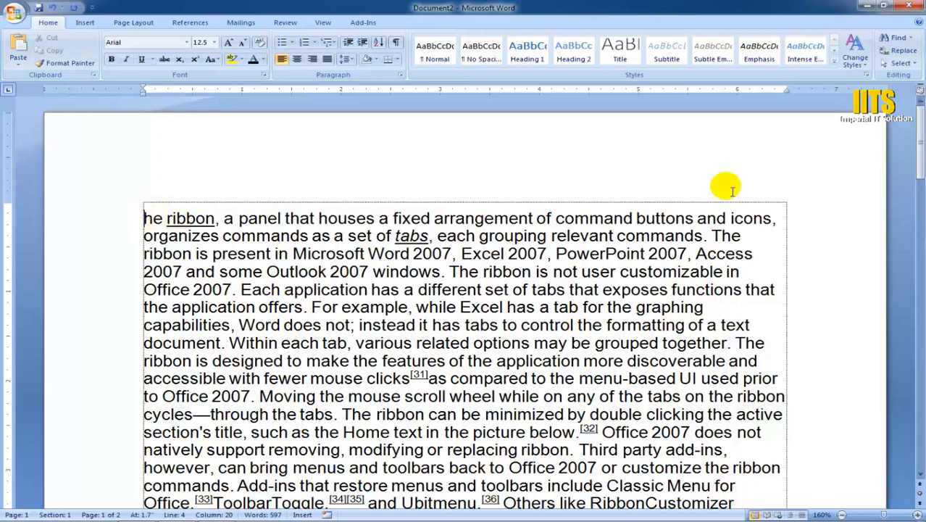
pyautogui.press('Return')
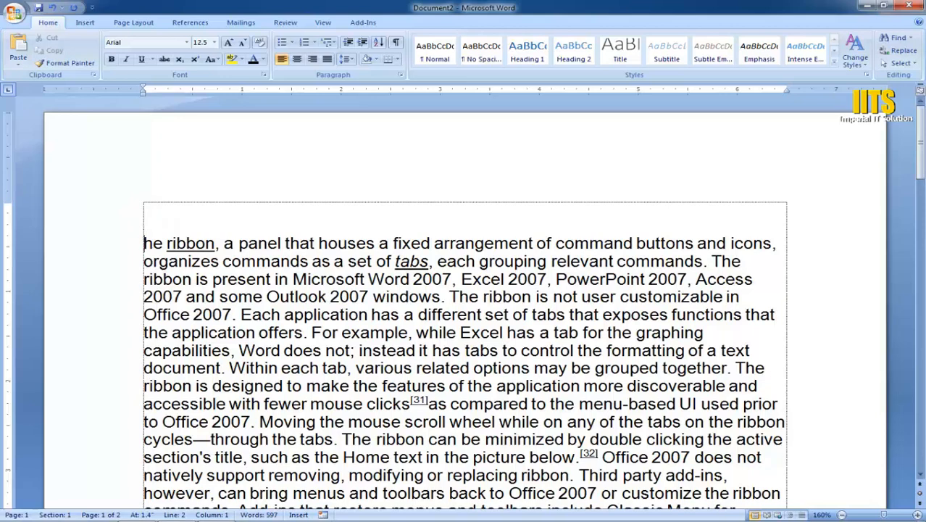
pyautogui.click(154, 214)
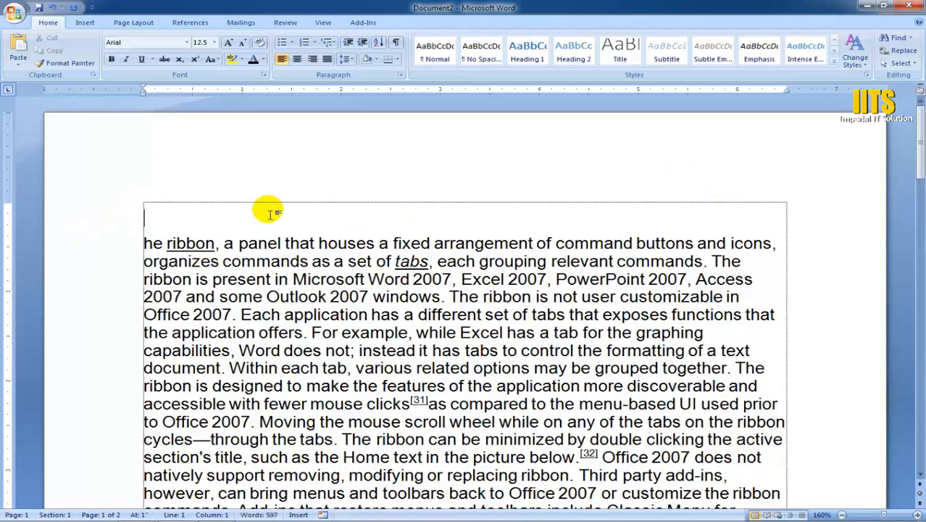
pyautogui.write('MIc')
pyautogui.press('BackSpace')
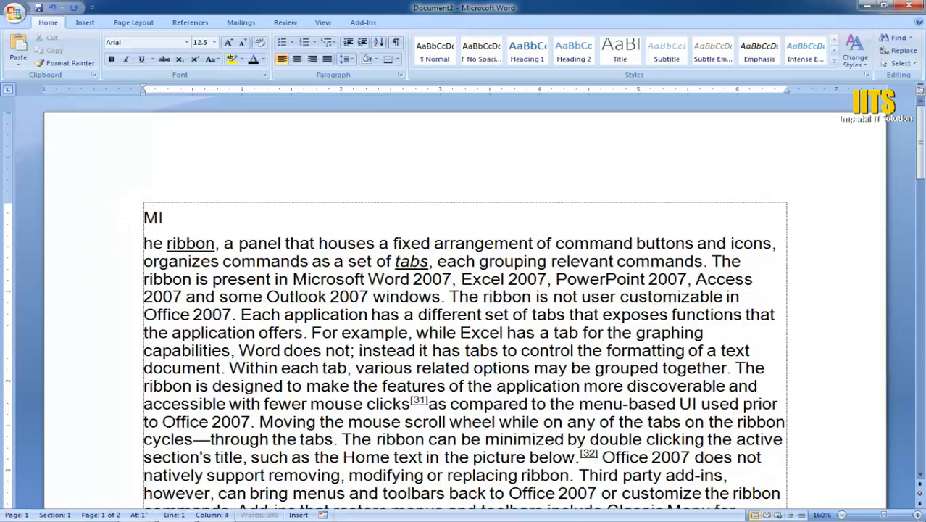
pyautogui.write('icrosof')
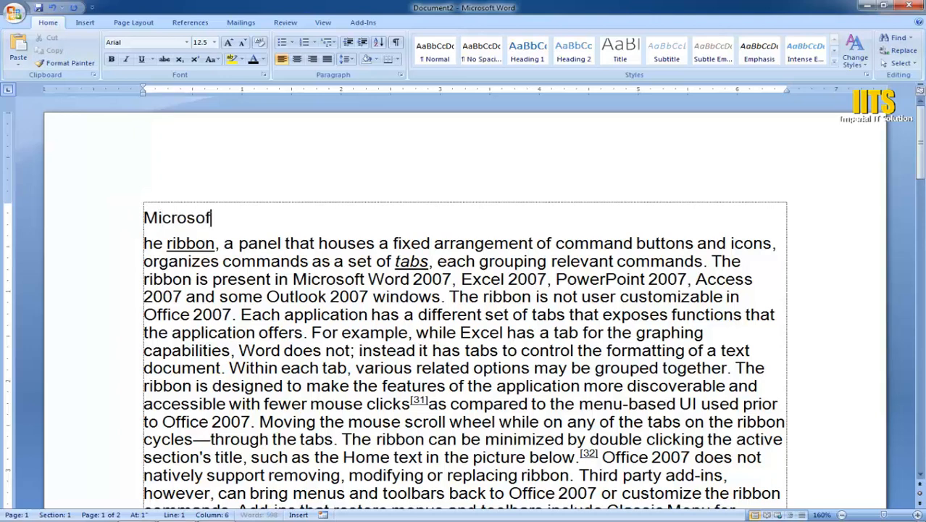
pyautogui.write('t Word')
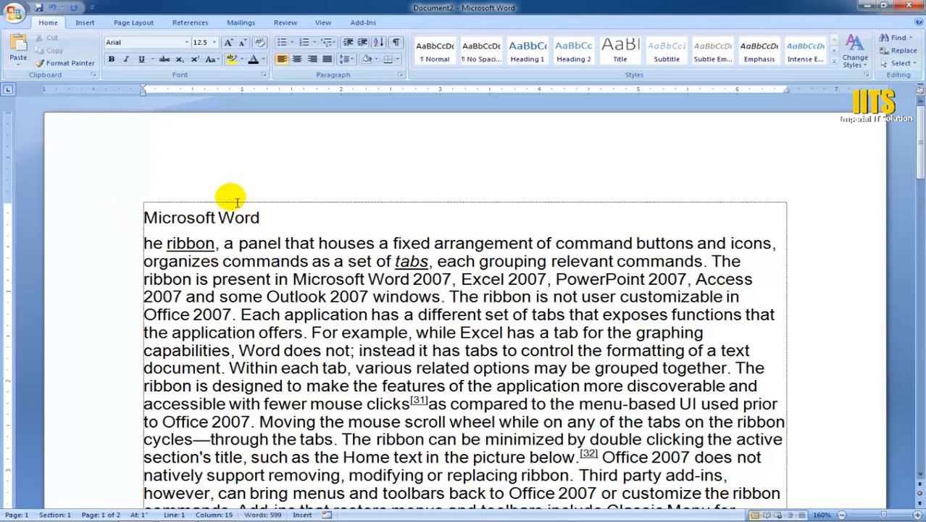
# Select the "Microsoft Word" heading and enlarge its font in steps up to size 20.
pyautogui.click(265, 297)
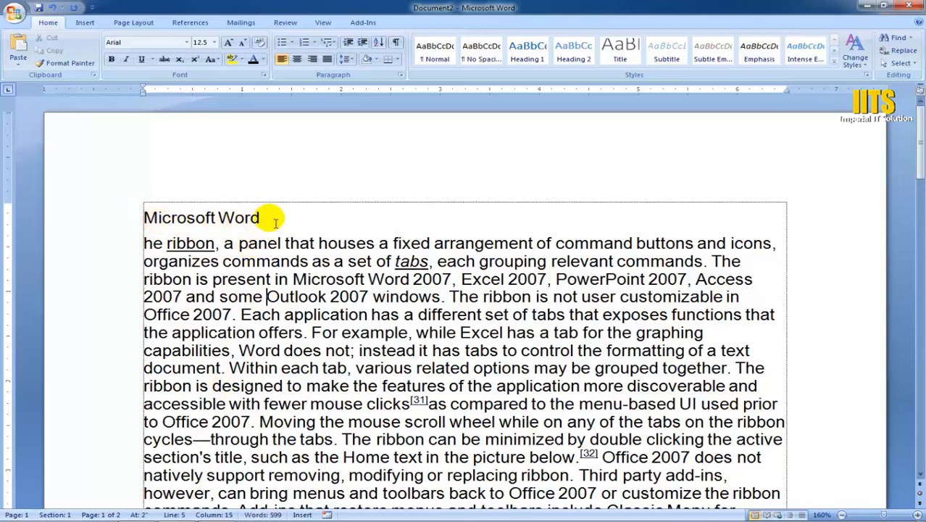
pyautogui.moveTo(270, 219); pyautogui.dragTo(100, 214)
pyautogui.click(345, 296)
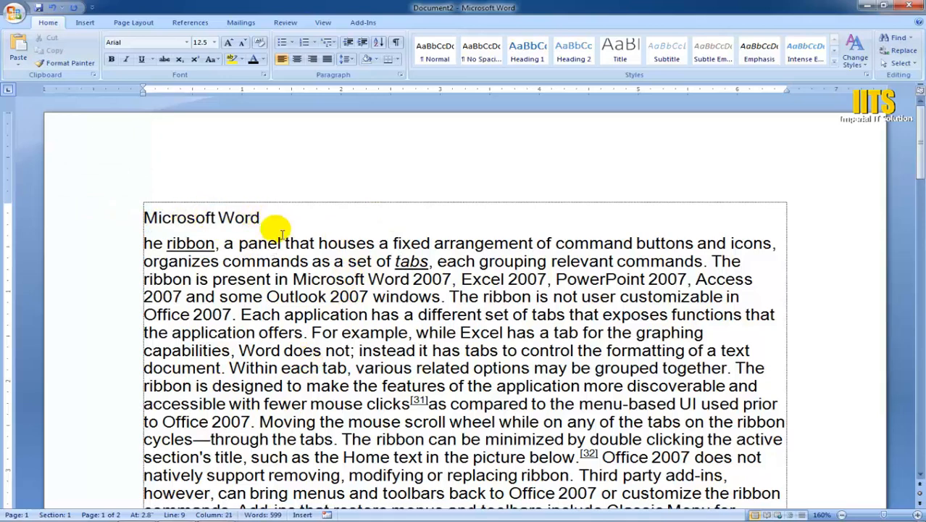
pyautogui.moveTo(264, 215); pyautogui.dragTo(86, 222)
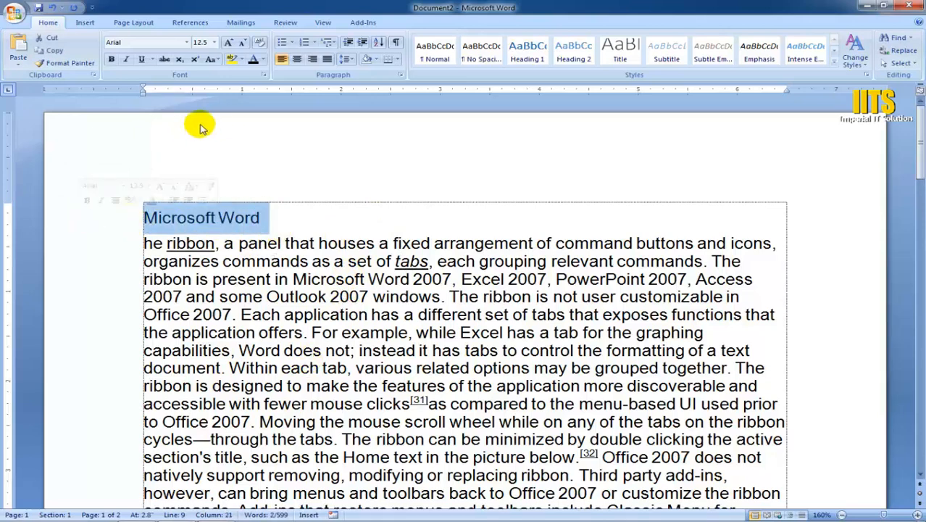
pyautogui.moveTo(263, 216); pyautogui.dragTo(159, 210)
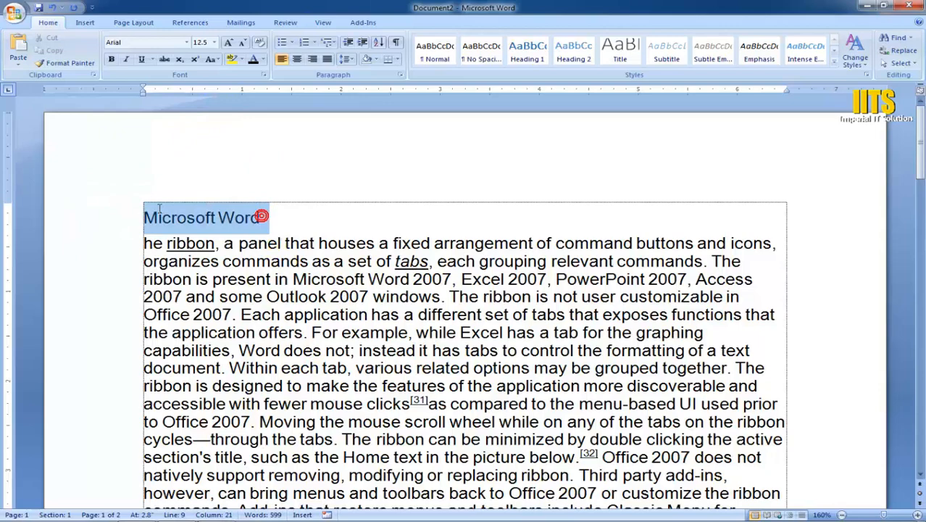
pyautogui.click(228, 43)
pyautogui.click(228, 44)
pyautogui.click(228, 43)
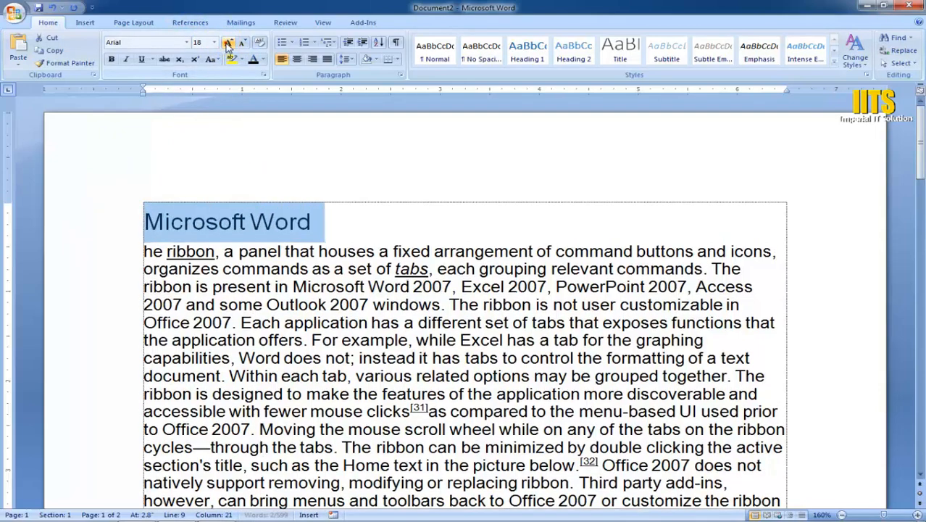
pyautogui.click(228, 43)
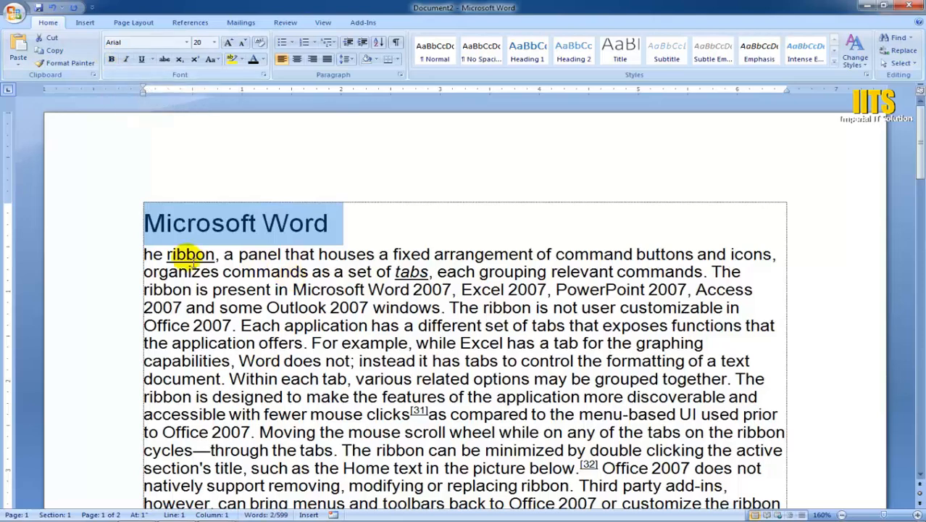
# Make the "Microsoft Word" heading bold, deselect it and look over the result.
pyautogui.click(112, 59)
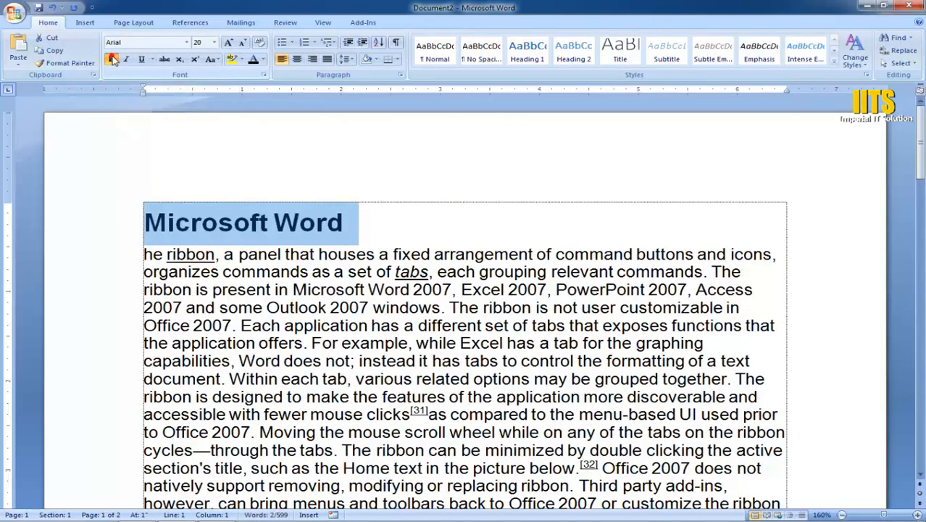
pyautogui.click(297, 307)
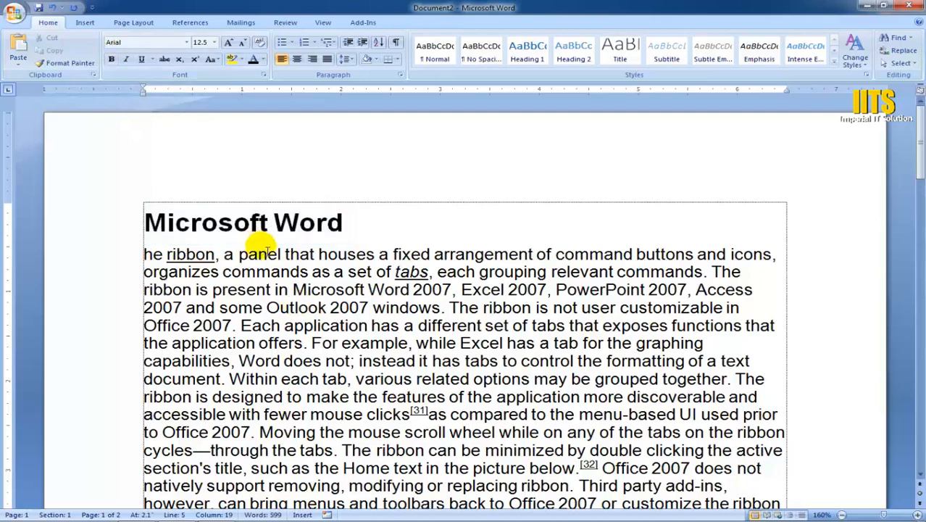
pyautogui.scroll(-5, 270, 245)
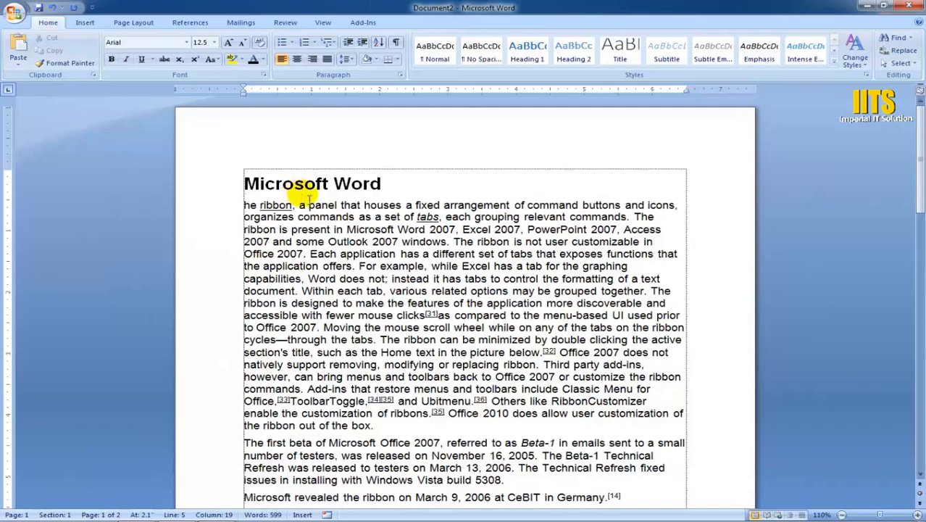
pyautogui.scroll(2, 304, 197)
pyautogui.scroll(1, 304, 197)
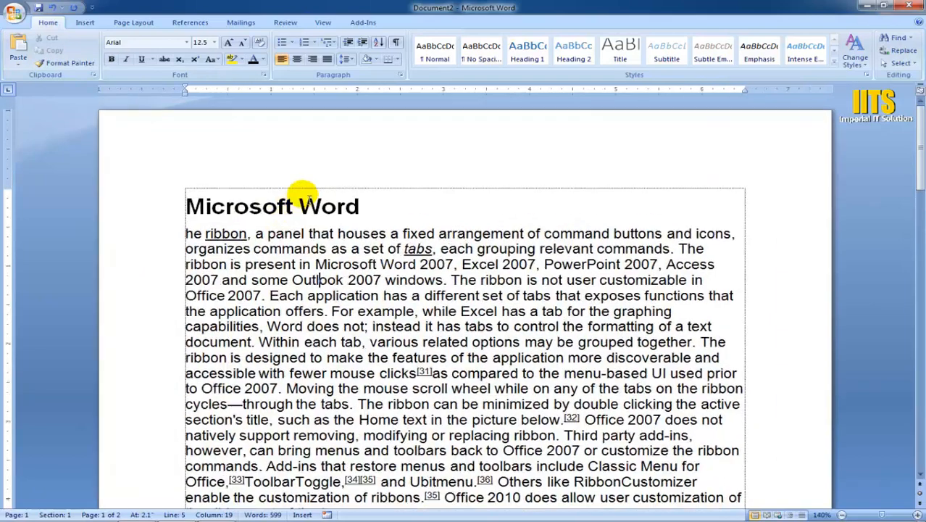
# Remove the bold formatting from the "Microsoft Word" heading, then apply bold to it again.
pyautogui.moveTo(369, 208); pyautogui.dragTo(181, 207)
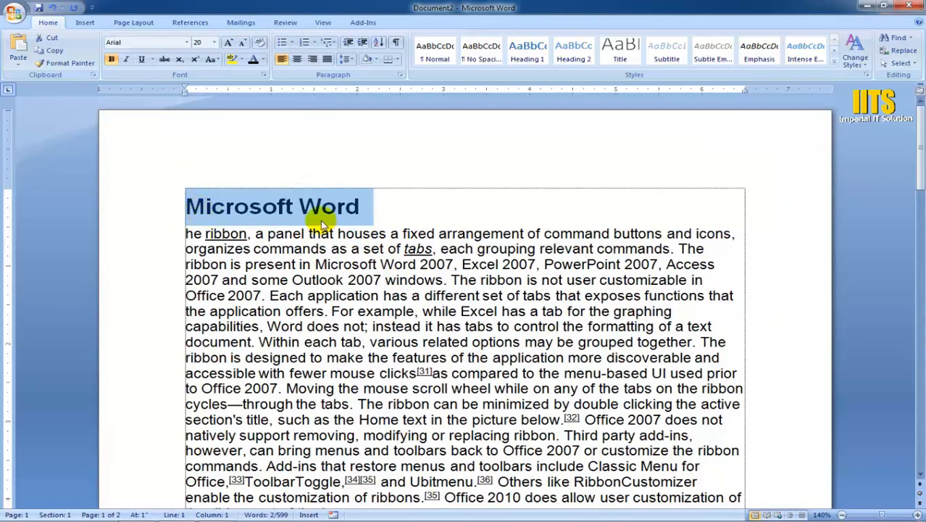
pyautogui.click(113, 60)
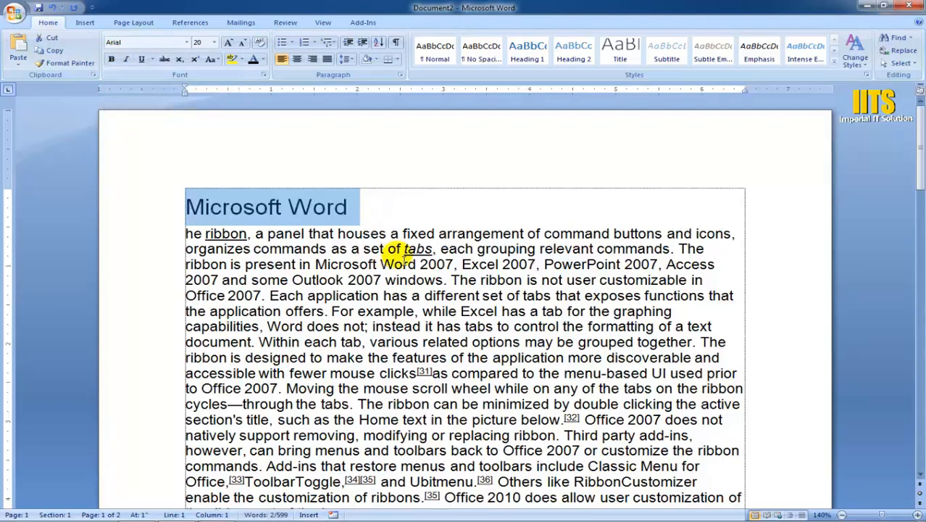
pyautogui.moveTo(370, 203); pyautogui.dragTo(197, 196)
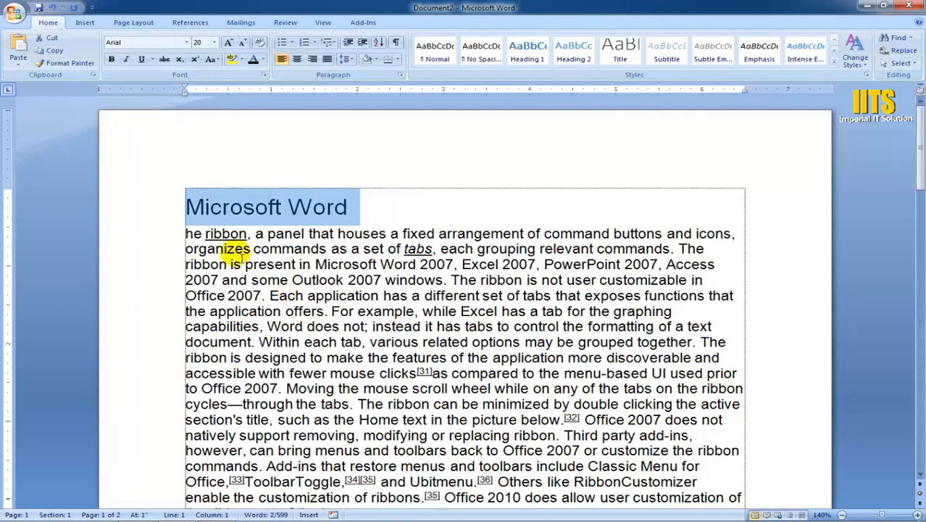
pyautogui.hotkey('ctrl', 'b')
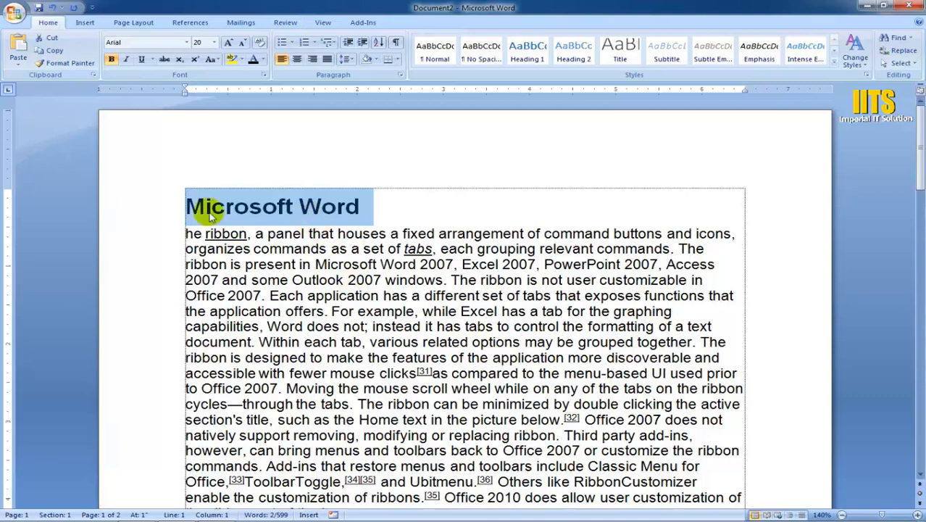
# Add underline and italic formatting to the selected heading, deselect it and look over the page.
pyautogui.click(143, 61)
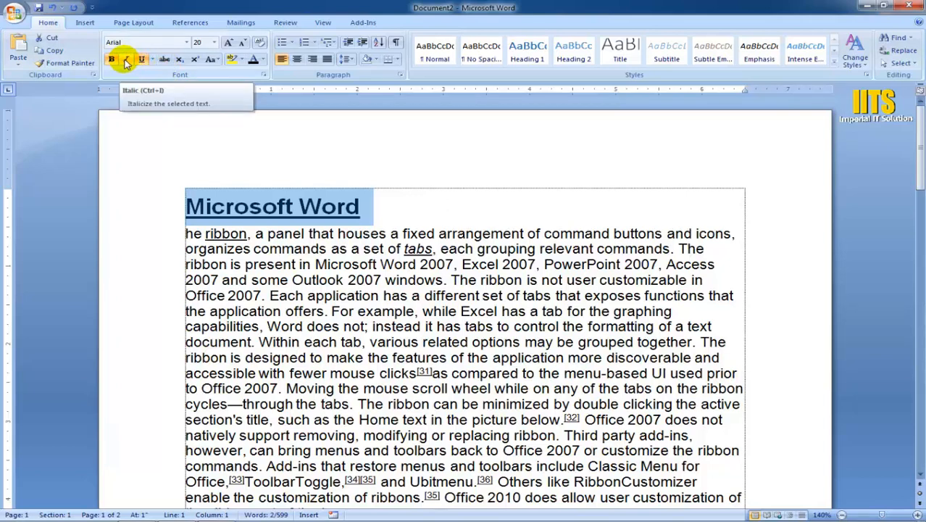
pyautogui.click(126, 61)
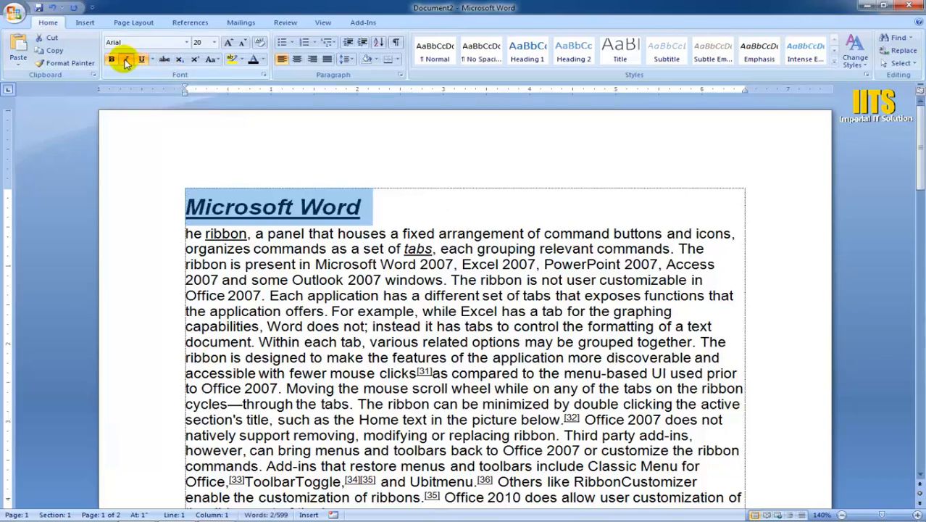
pyautogui.click(432, 222)
pyautogui.scroll(-2, 362, 297)
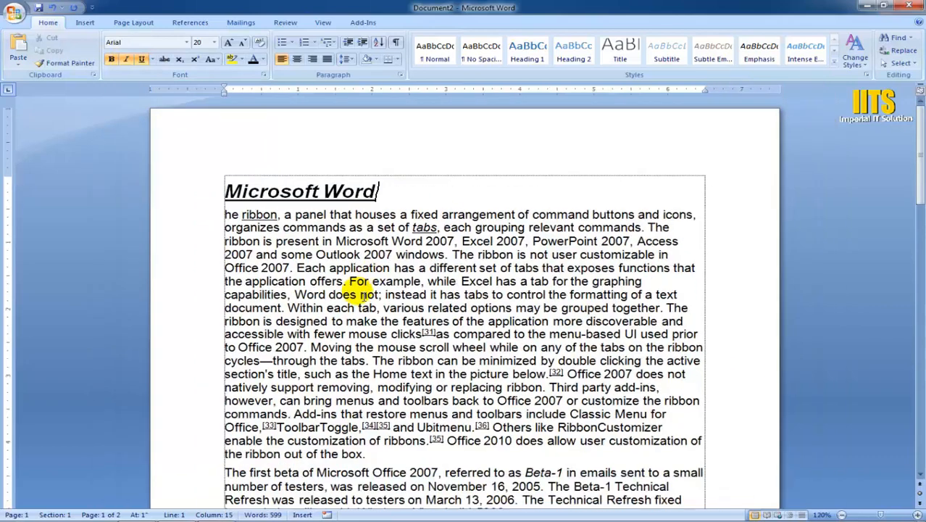
pyautogui.scroll(-3, 356, 268)
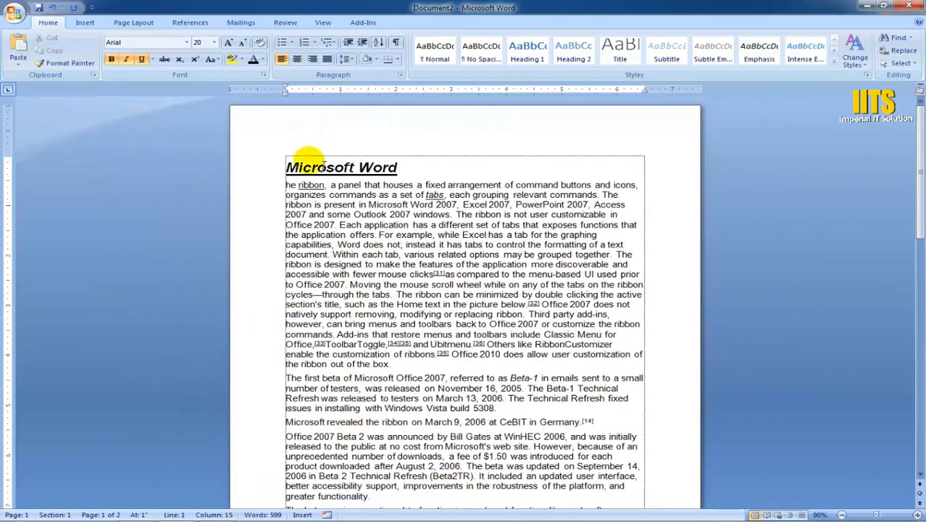
# Remove underline, italic and bold from the "Microsoft Word" heading and deselect it.
pyautogui.moveTo(413, 168); pyautogui.dragTo(297, 160)
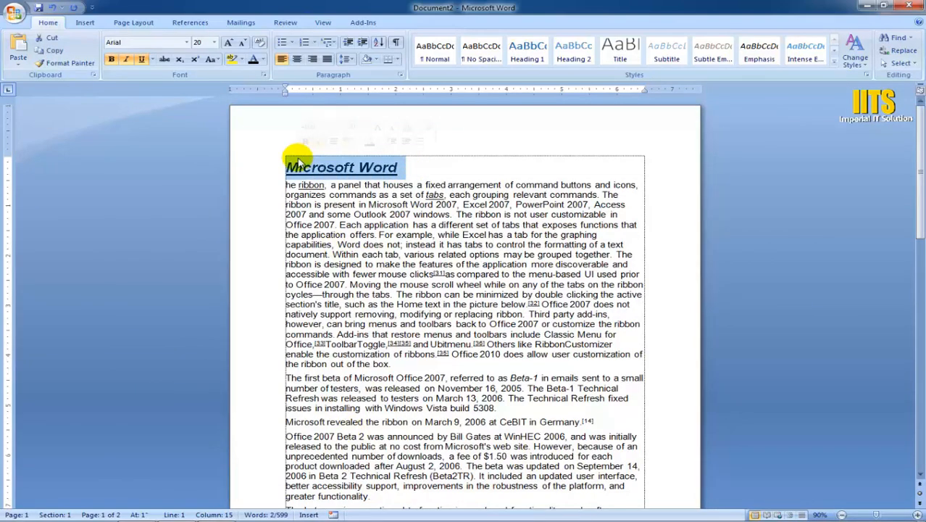
pyautogui.scroll(3, 297, 160)
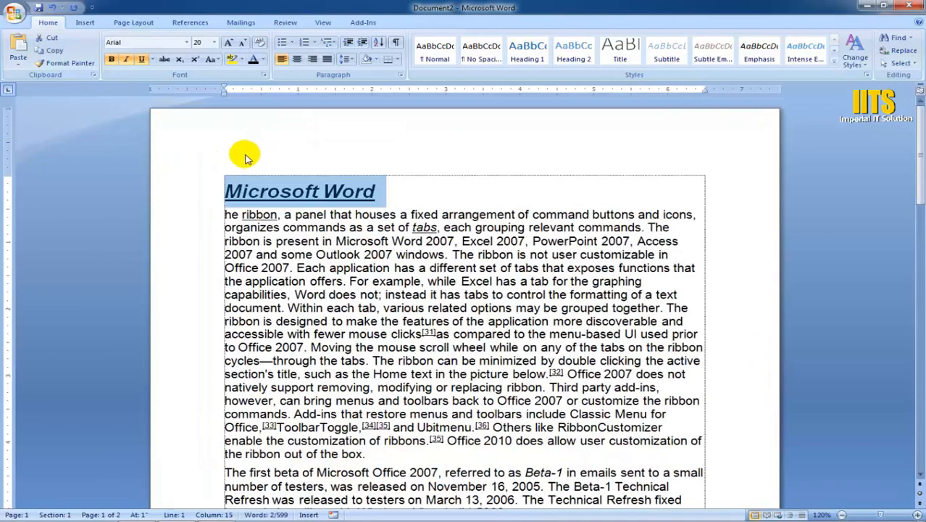
pyautogui.click(142, 59)
pyautogui.click(126, 59)
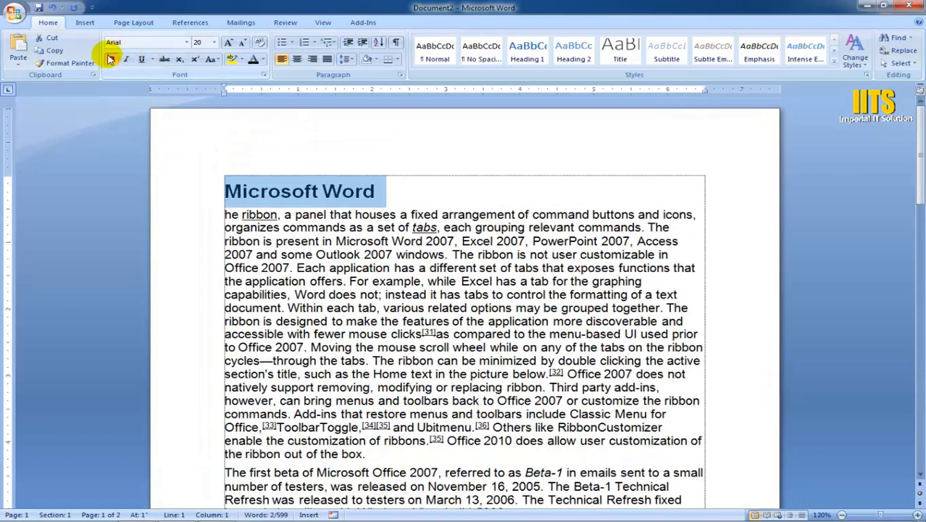
pyautogui.click(111, 59)
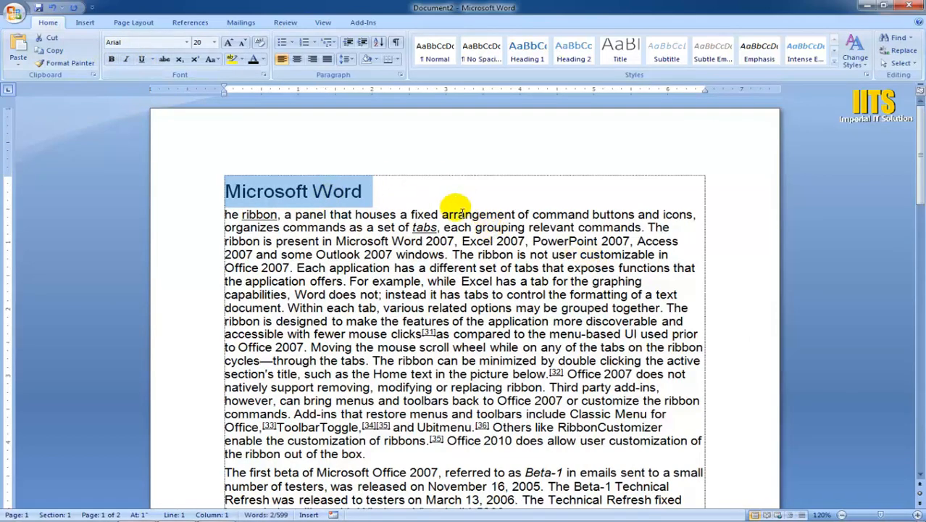
pyautogui.click(429, 189)
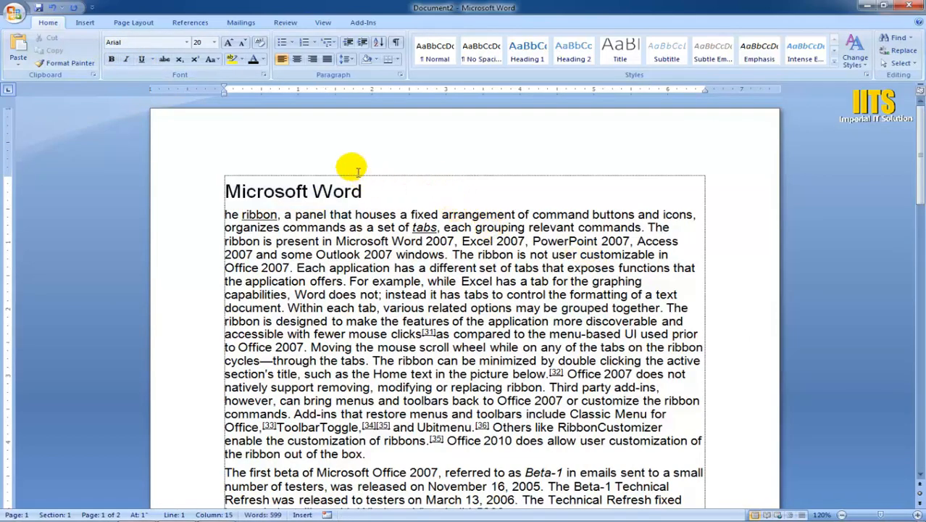
# Format the "Microsoft Word" heading as bold and underlined, then deselect it.
pyautogui.scroll(-2, 426, 241)
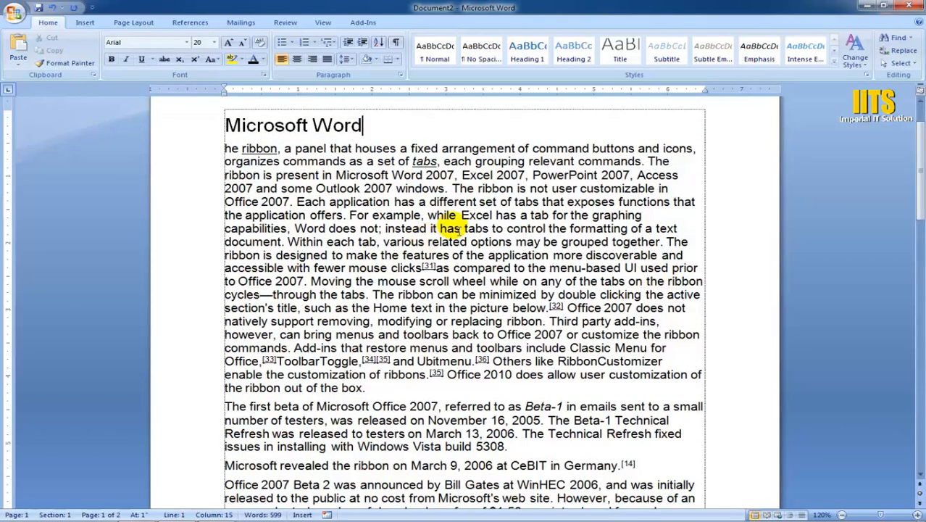
pyautogui.moveTo(369, 106); pyautogui.dragTo(175, 116)
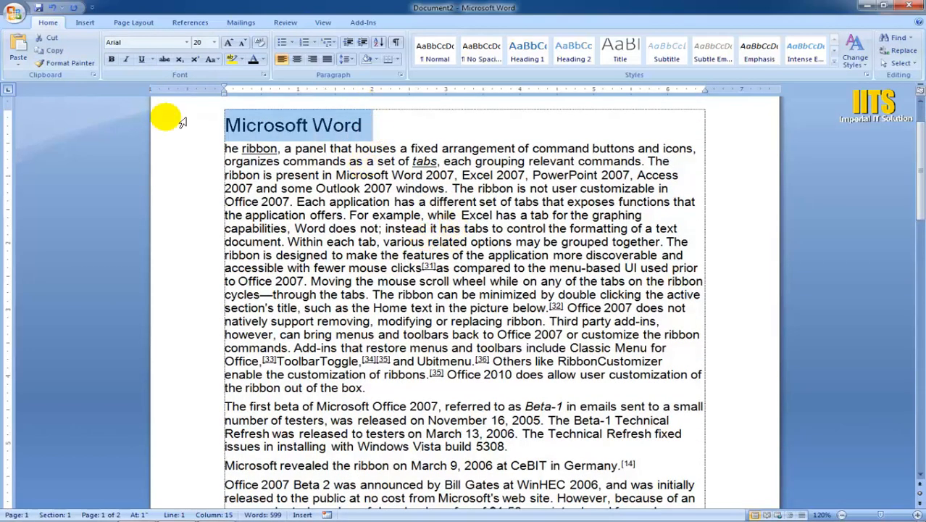
pyautogui.click(111, 60)
pyautogui.click(142, 59)
pyautogui.click(525, 334)
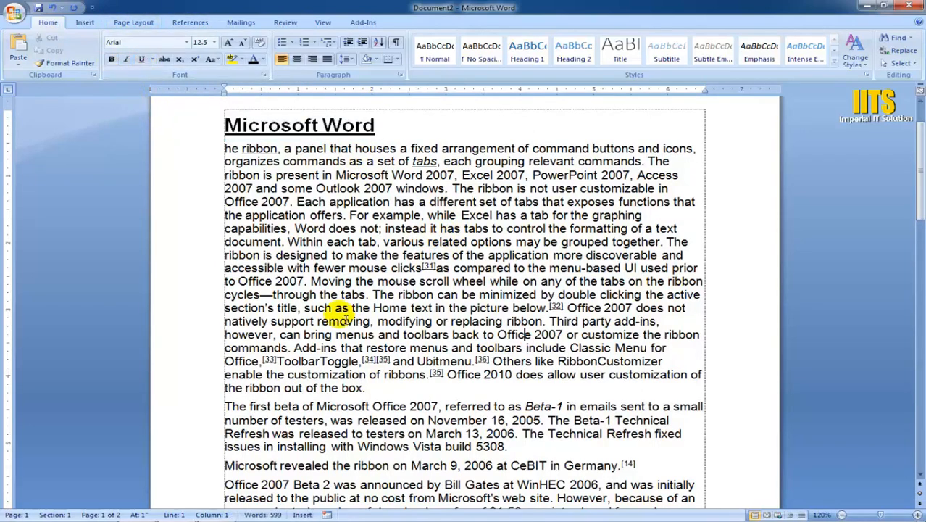
# Make the sentence "The ribbon can be minimized by double clicking the active section's title, such as the Home text in the picture below" bold and underlined.
pyautogui.moveTo(384, 295); pyautogui.dragTo(544, 307)
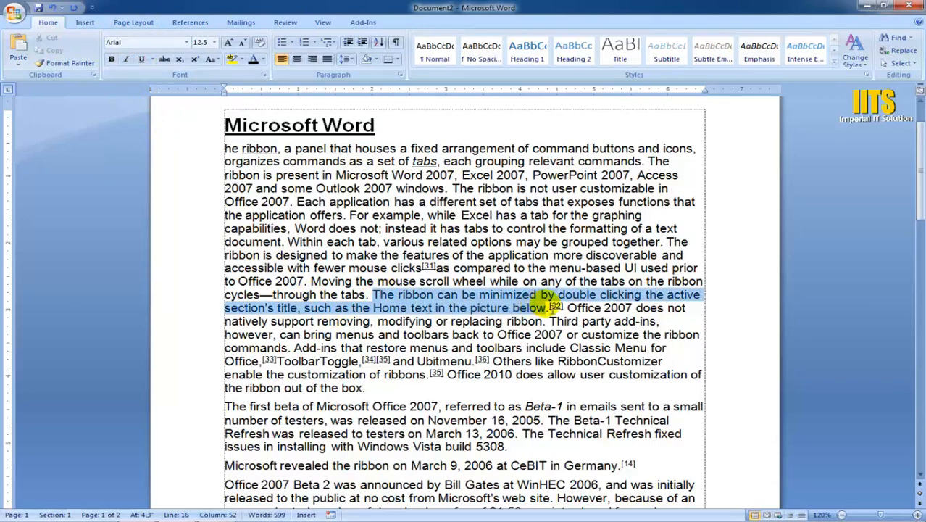
pyautogui.click(111, 58)
pyautogui.click(622, 410)
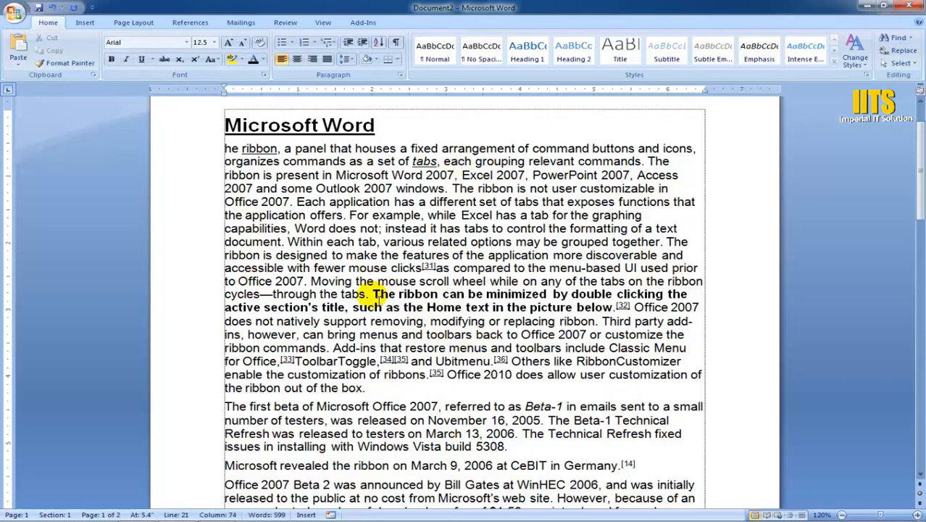
pyautogui.keyDown('ctrl'); pyautogui.click(371, 294); pyautogui.keyUp('ctrl')
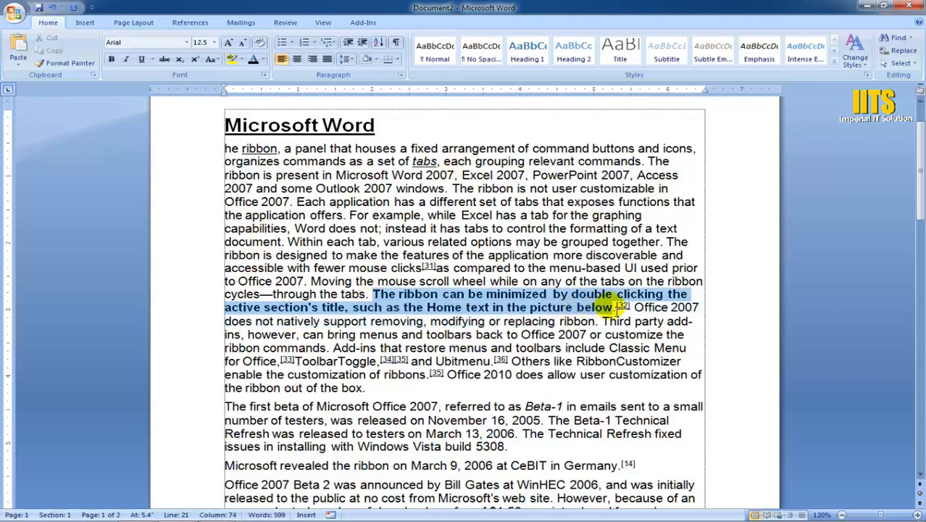
pyautogui.click(142, 59)
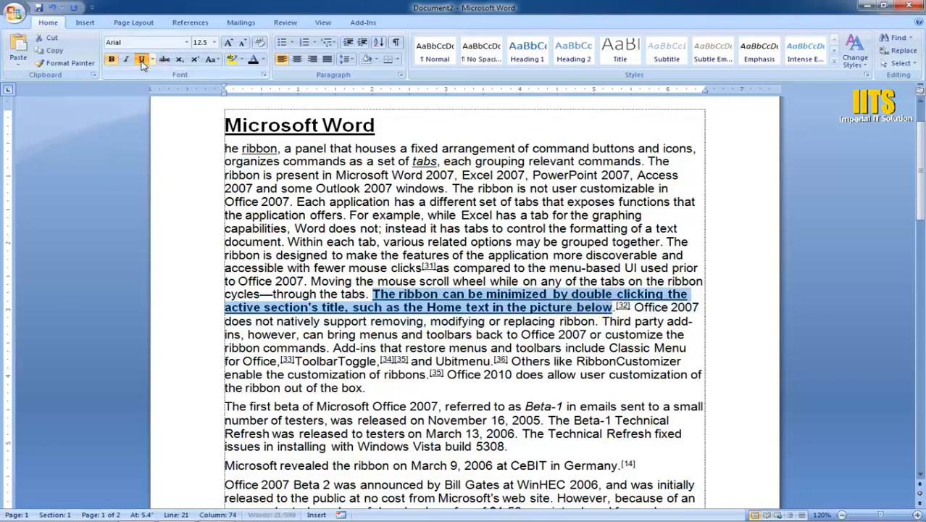
pyautogui.click(485, 348)
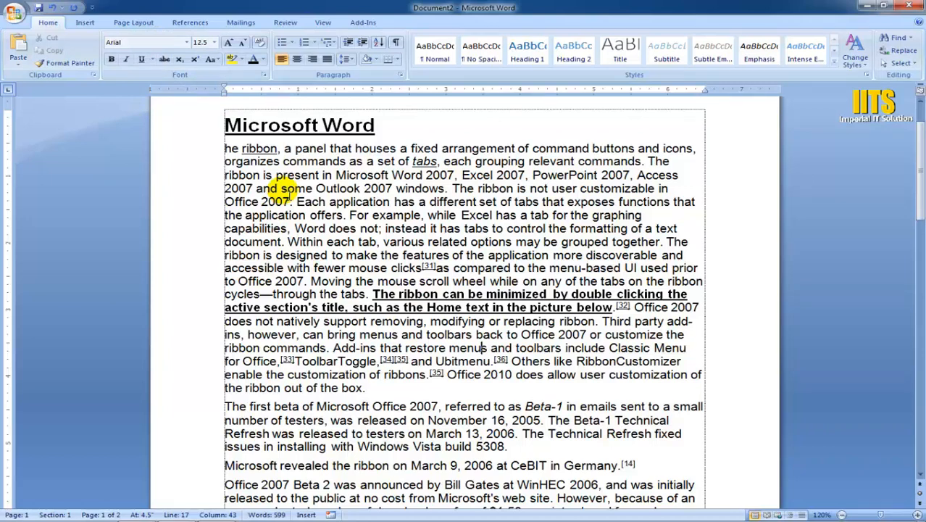
# Remove underline and bold from the sentence beginning "The ribbon can be minimized by double clicking" in the first paragraph, then deselect it.
pyautogui.scroll(-10, 248, 242)
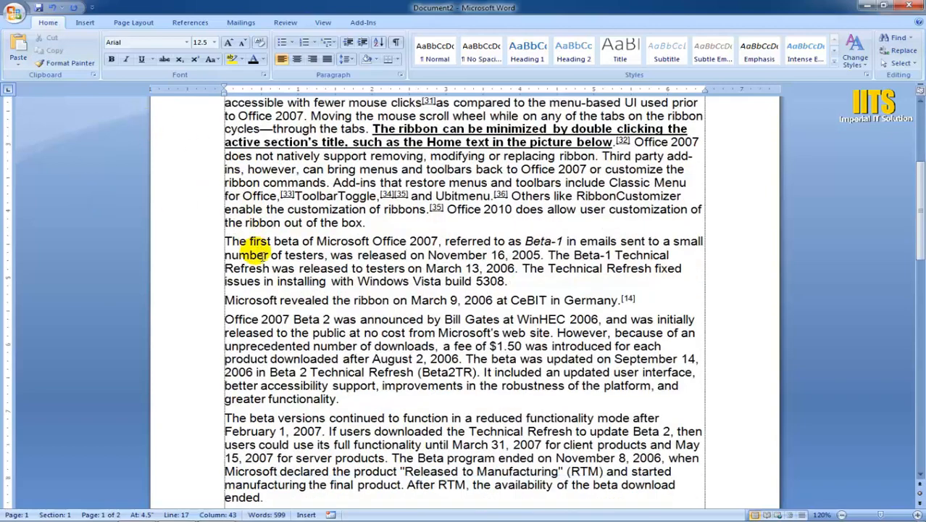
pyautogui.scroll(-3, 327, 353)
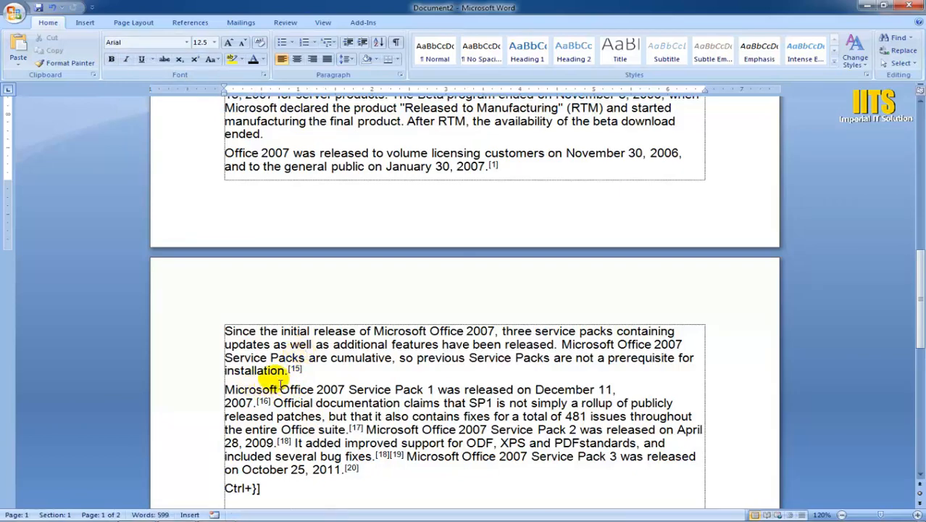
pyautogui.scroll(15, 281, 384)
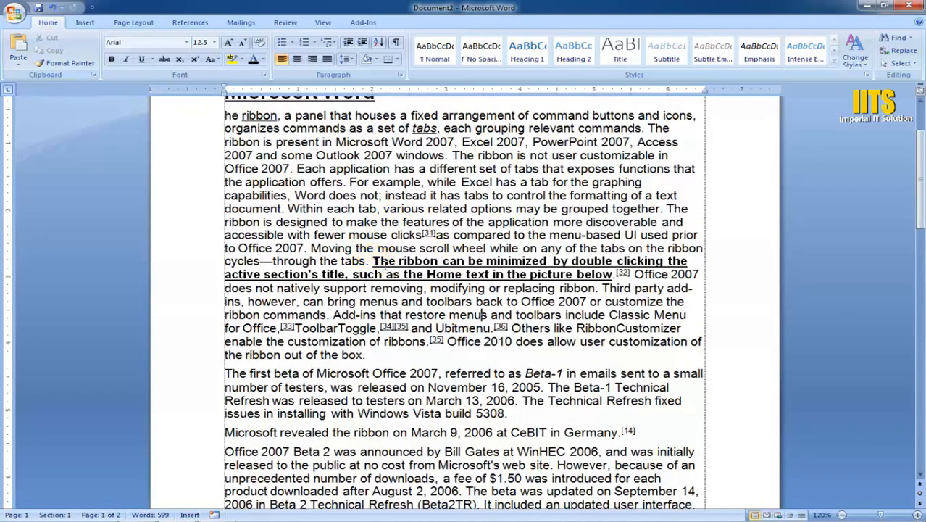
pyautogui.moveTo(374, 261); pyautogui.dragTo(612, 274)
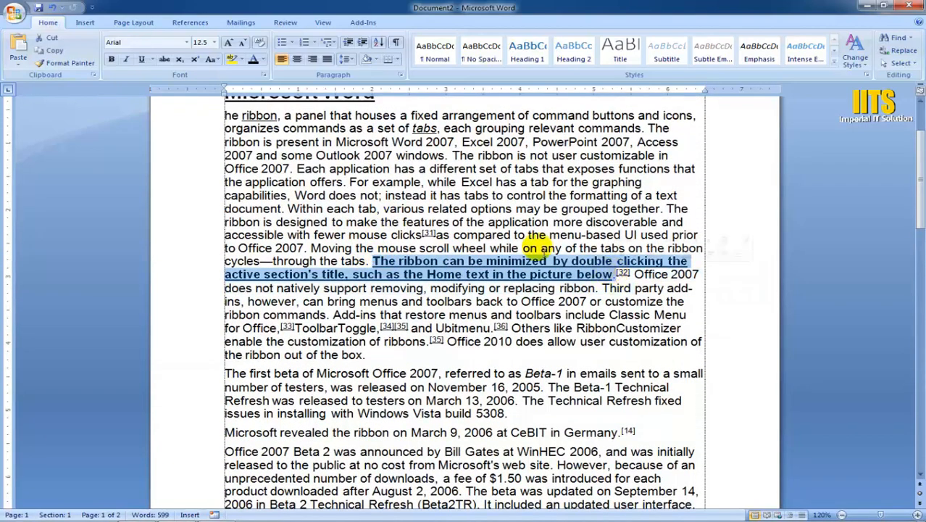
pyautogui.click(145, 59)
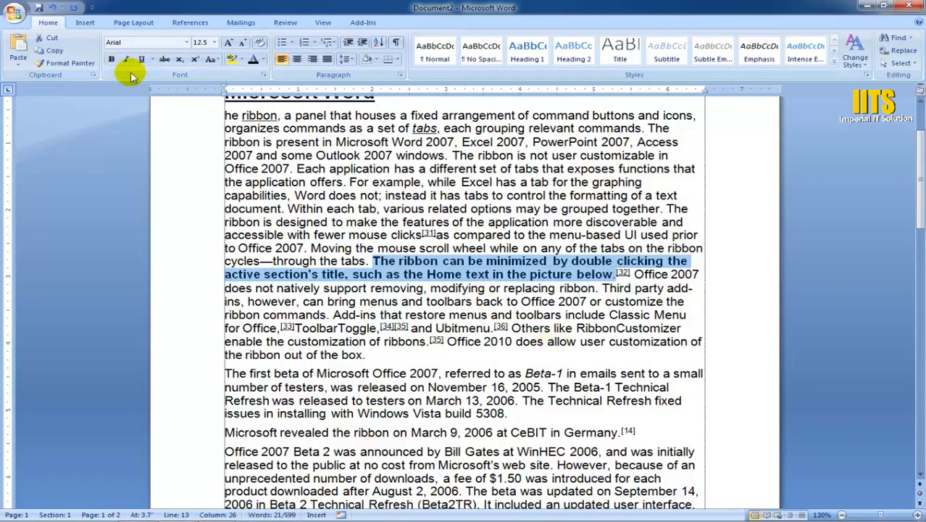
pyautogui.click(111, 61)
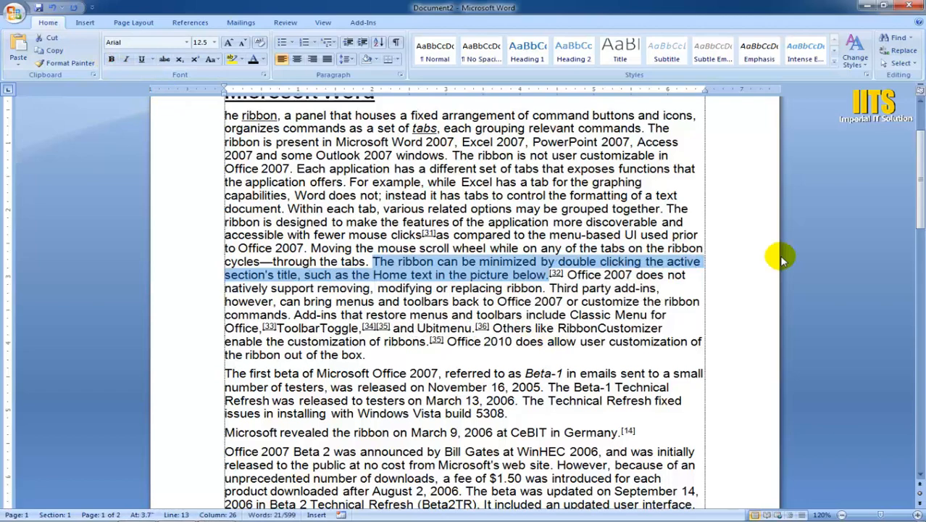
pyautogui.click(668, 301)
pyautogui.click(659, 303)
pyautogui.scroll(3, 498, 316)
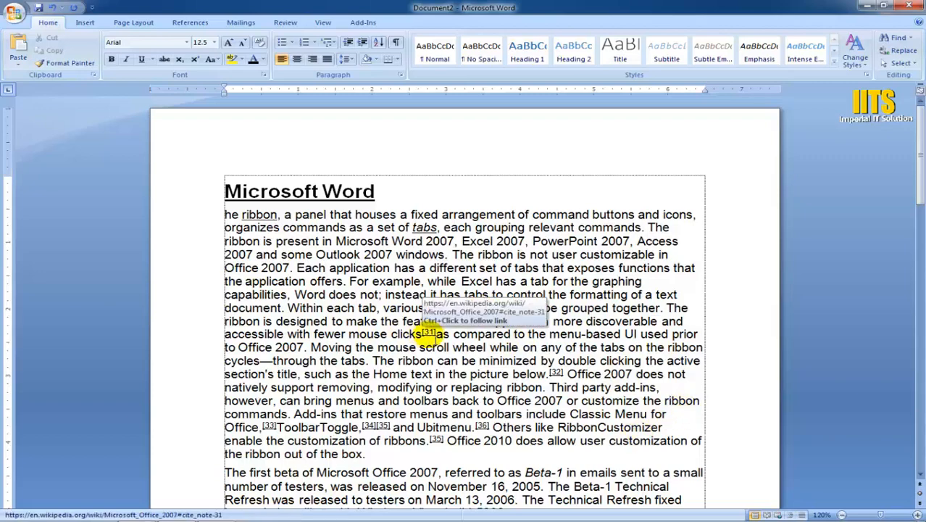
pyautogui.scroll(-10, 431, 334)
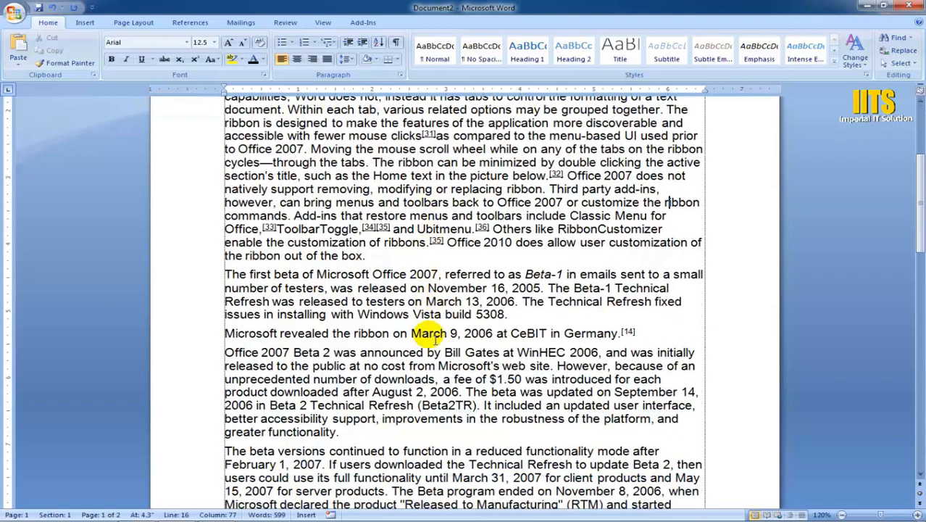
pyautogui.click(514, 370)
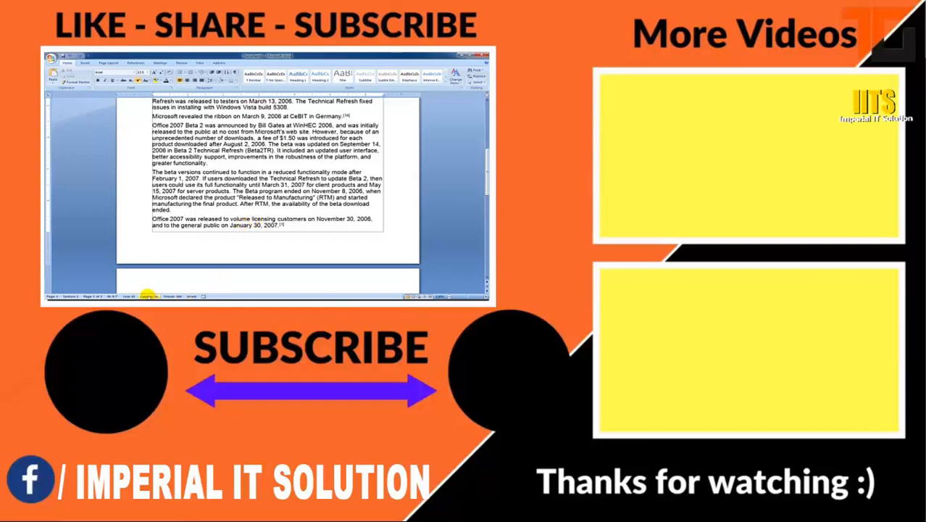
pyautogui.click(148, 294)
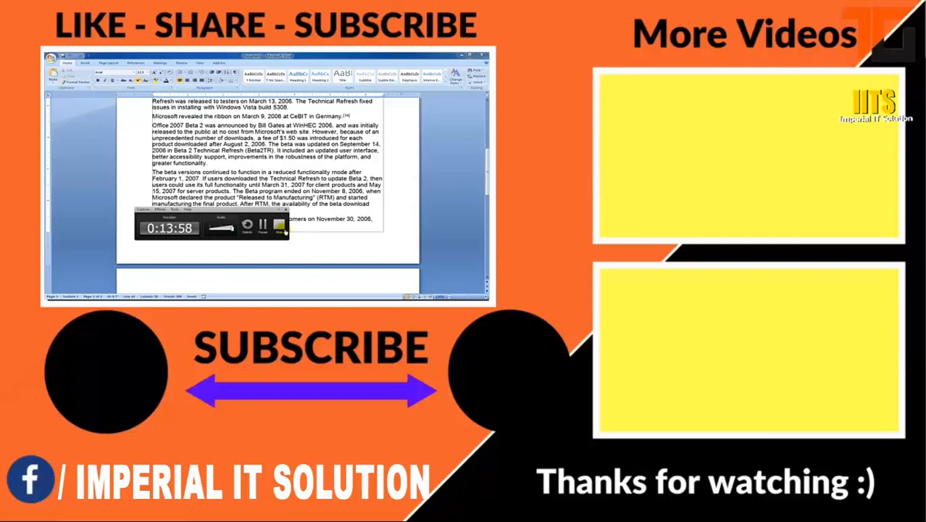